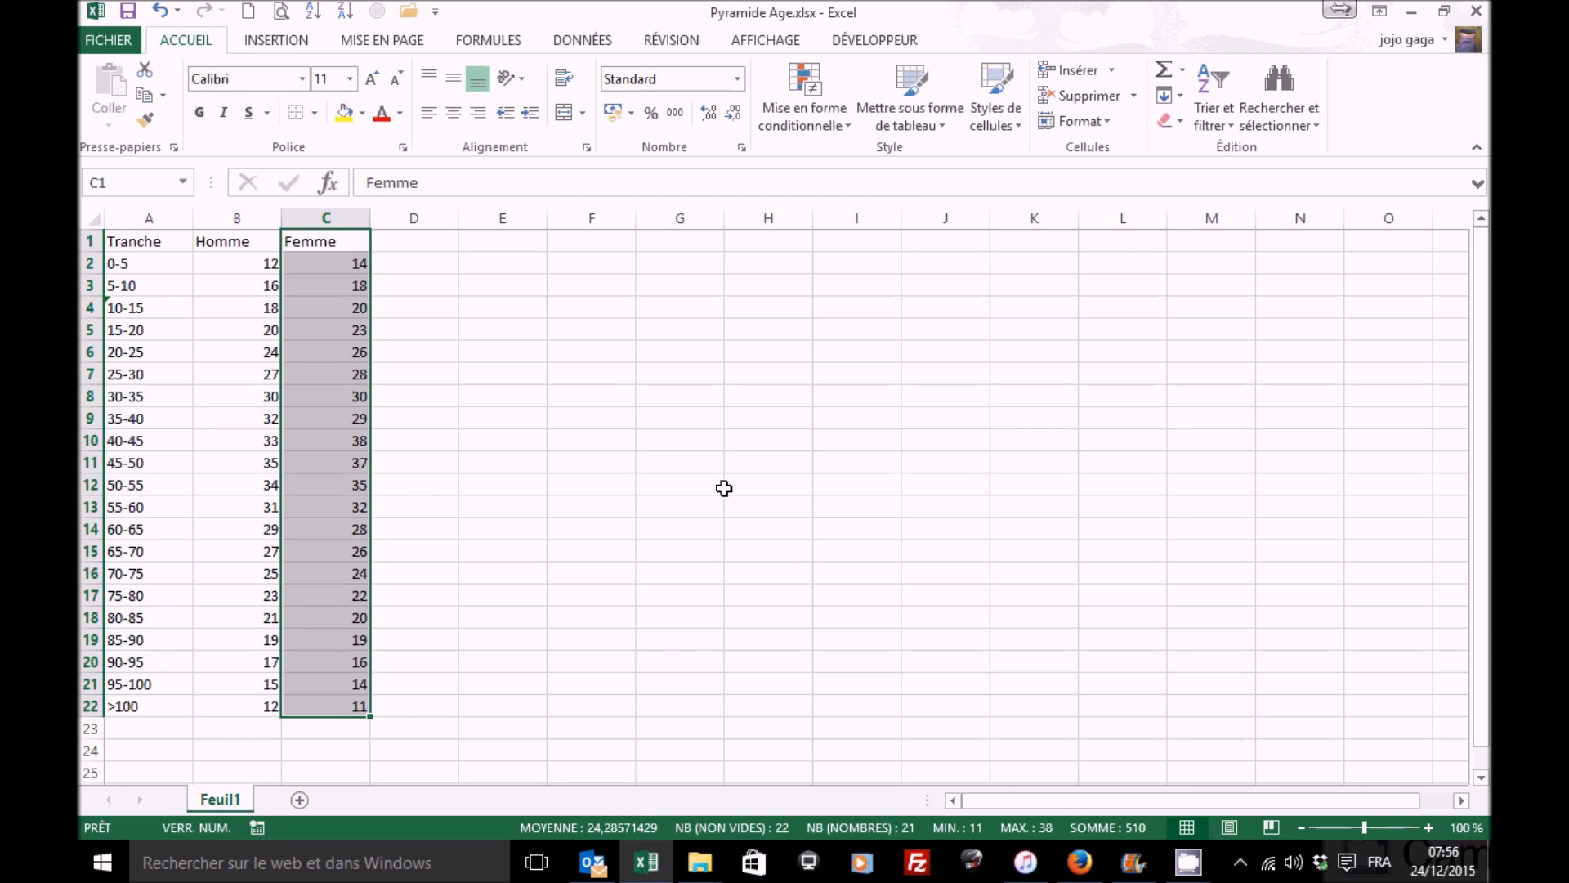
# Step: Select the whole data table and insert a clustered horizontal bar chart from it
pyautogui.hotkey('ctrl', 'a')
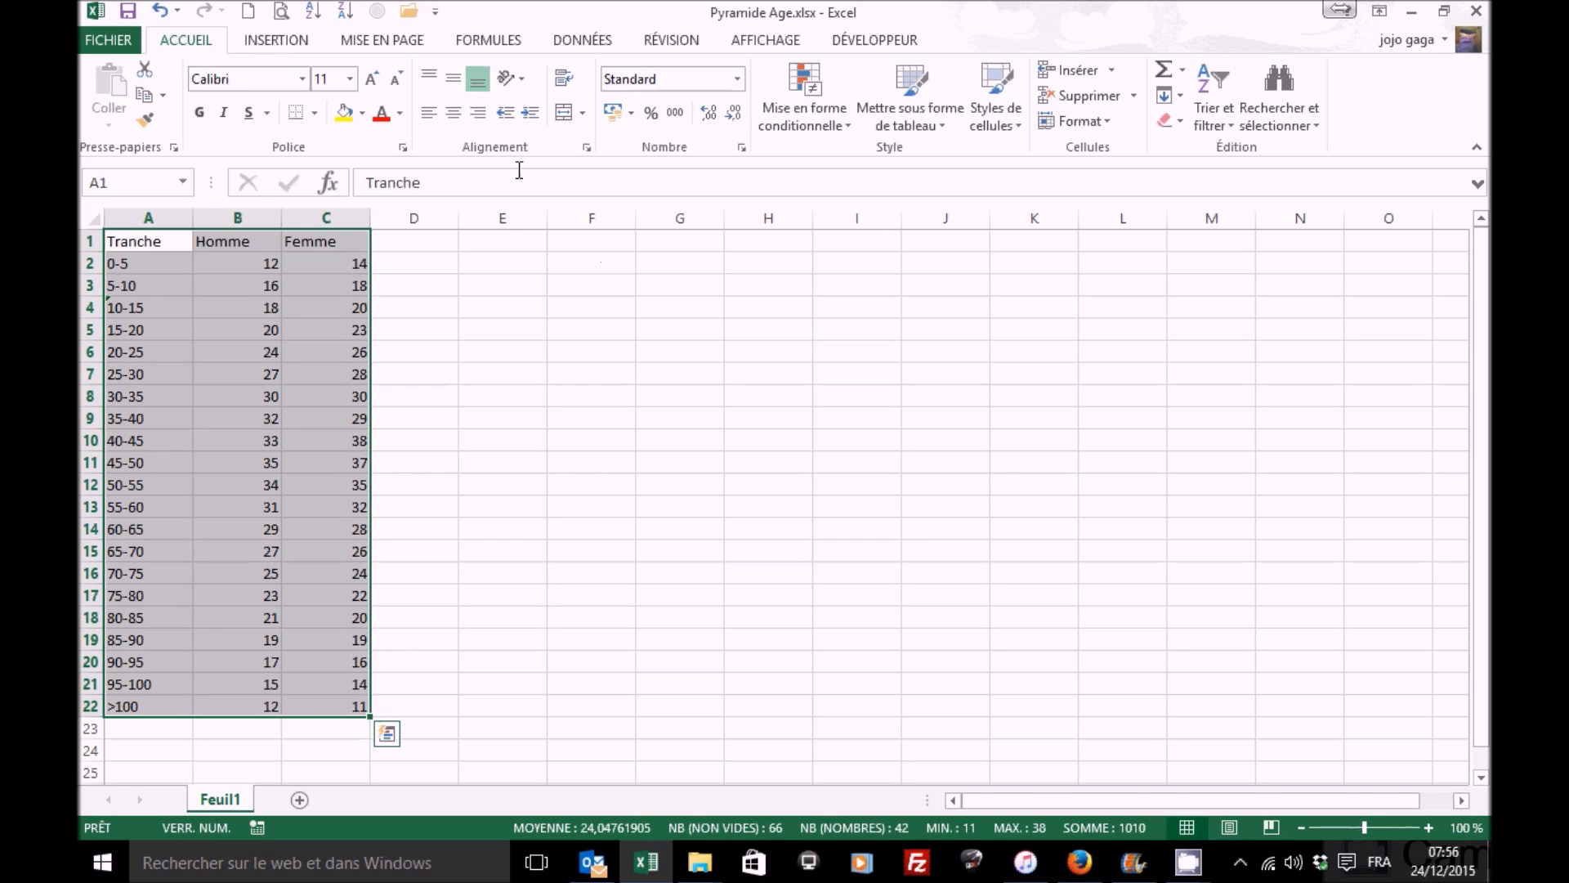
pyautogui.click(278, 41)
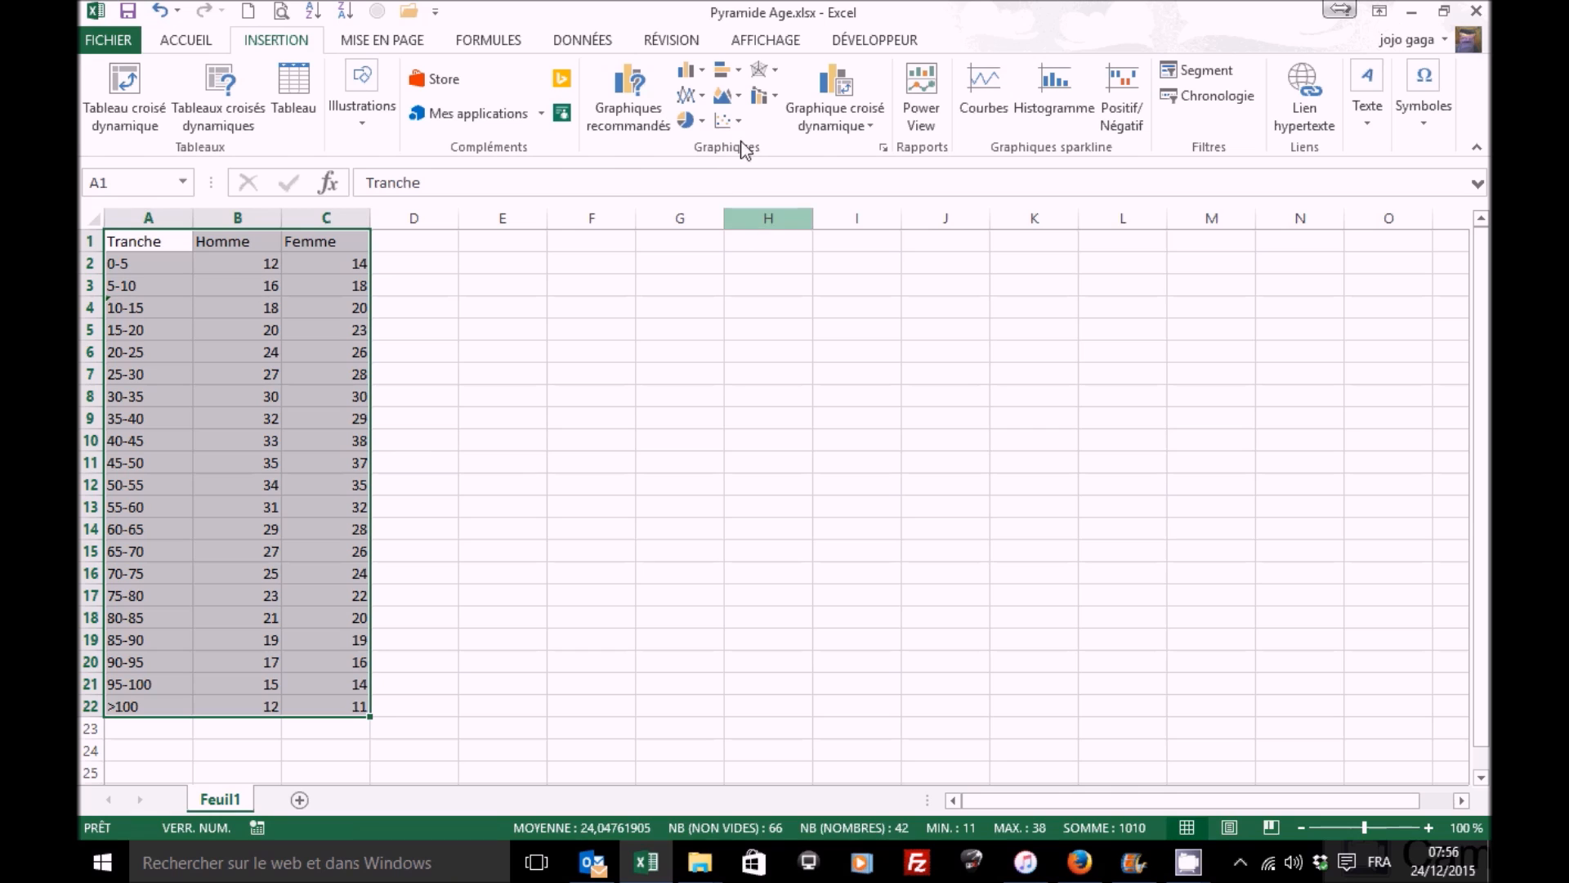
pyautogui.click(738, 72)
pyautogui.click(738, 143)
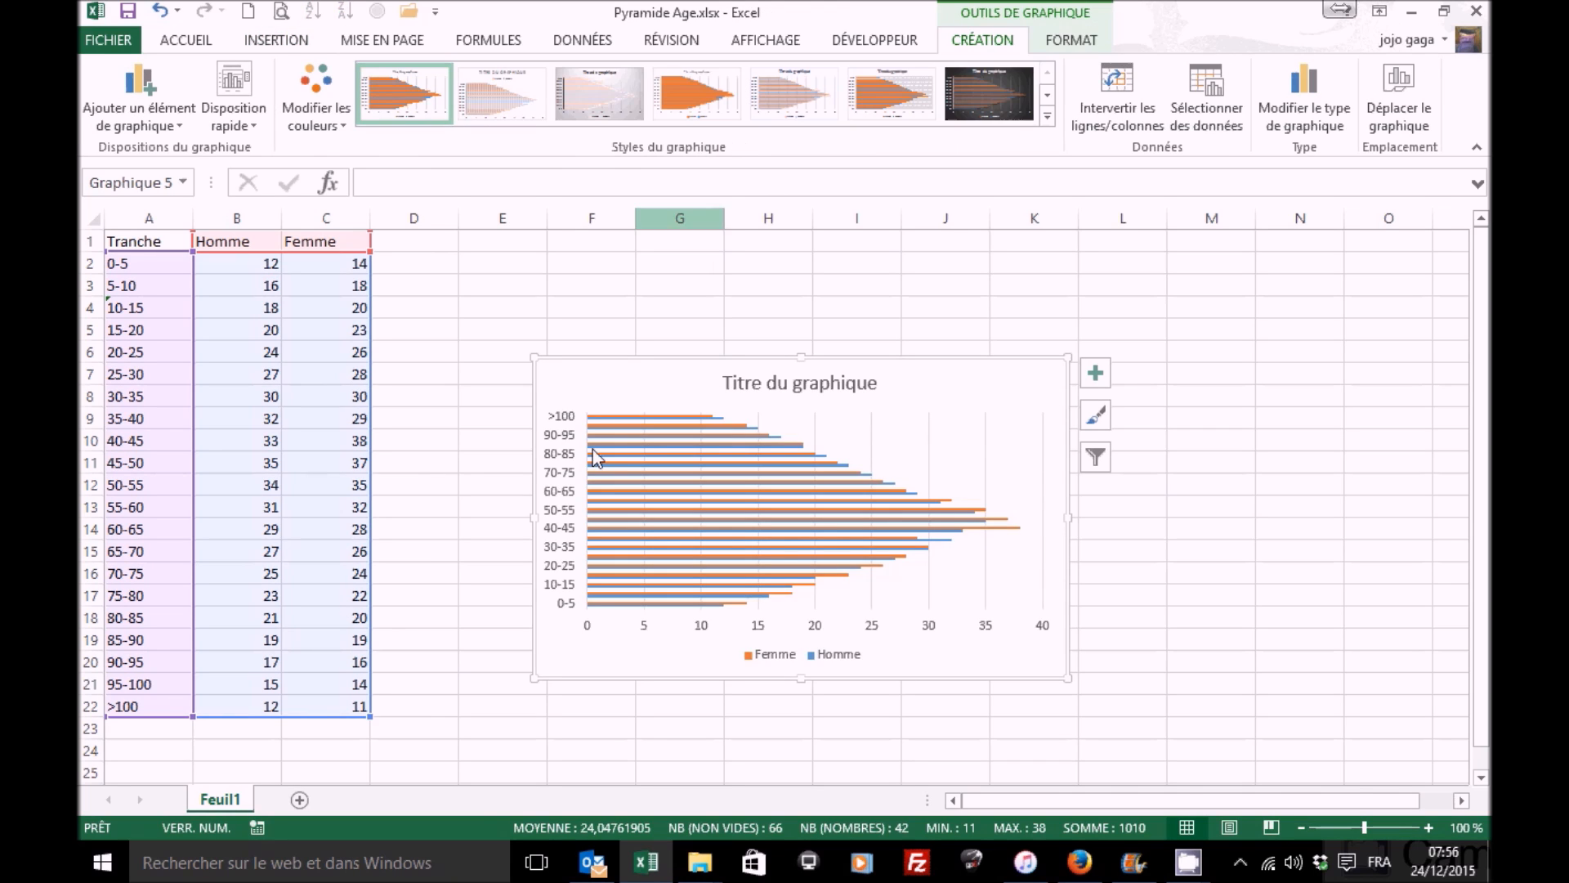
# Step: Move the chart beside the data and enlarge it to span roughly columns D to N
pyautogui.moveTo(531, 354); pyautogui.dragTo(396, 271)
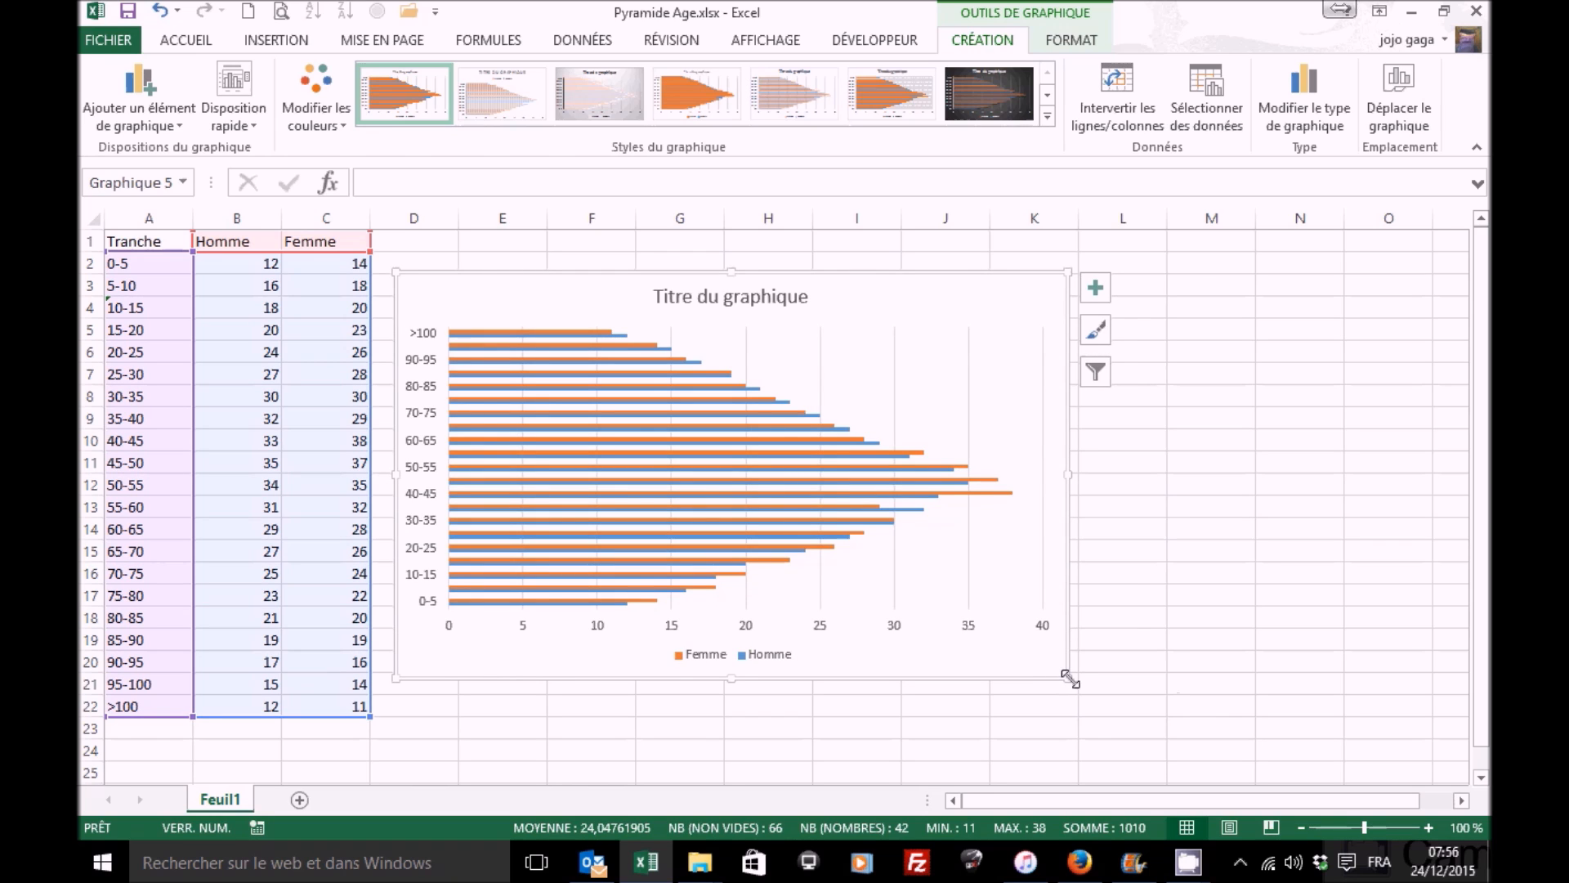
pyautogui.moveTo(1070, 679); pyautogui.dragTo(1366, 765)
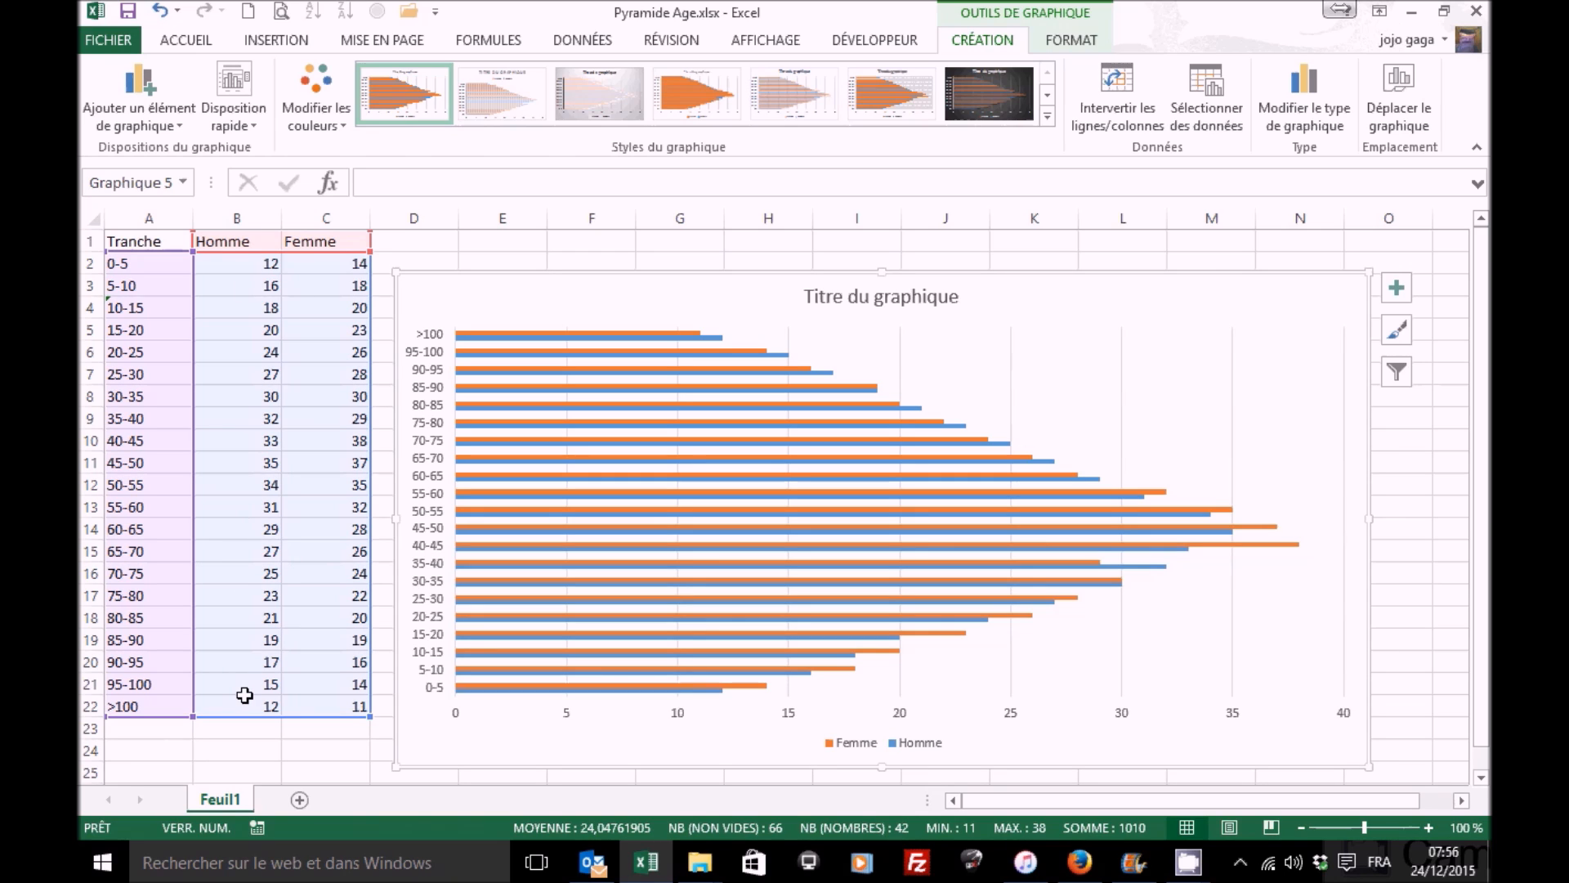
# Step: Enter -1 in cell E1
pyautogui.click(519, 240)
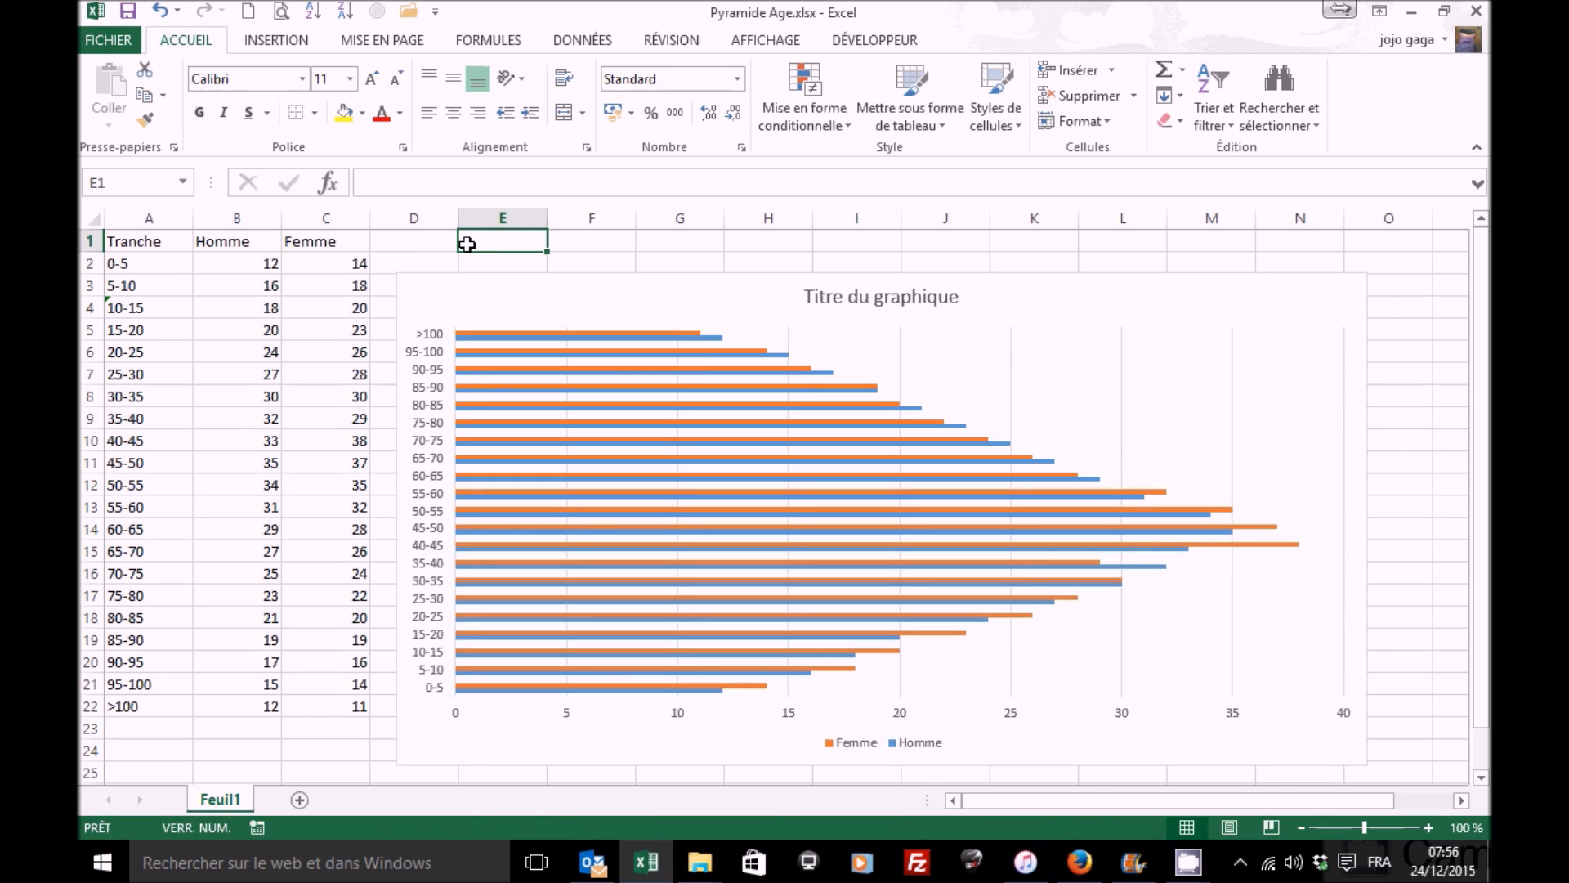
pyautogui.write('-1')
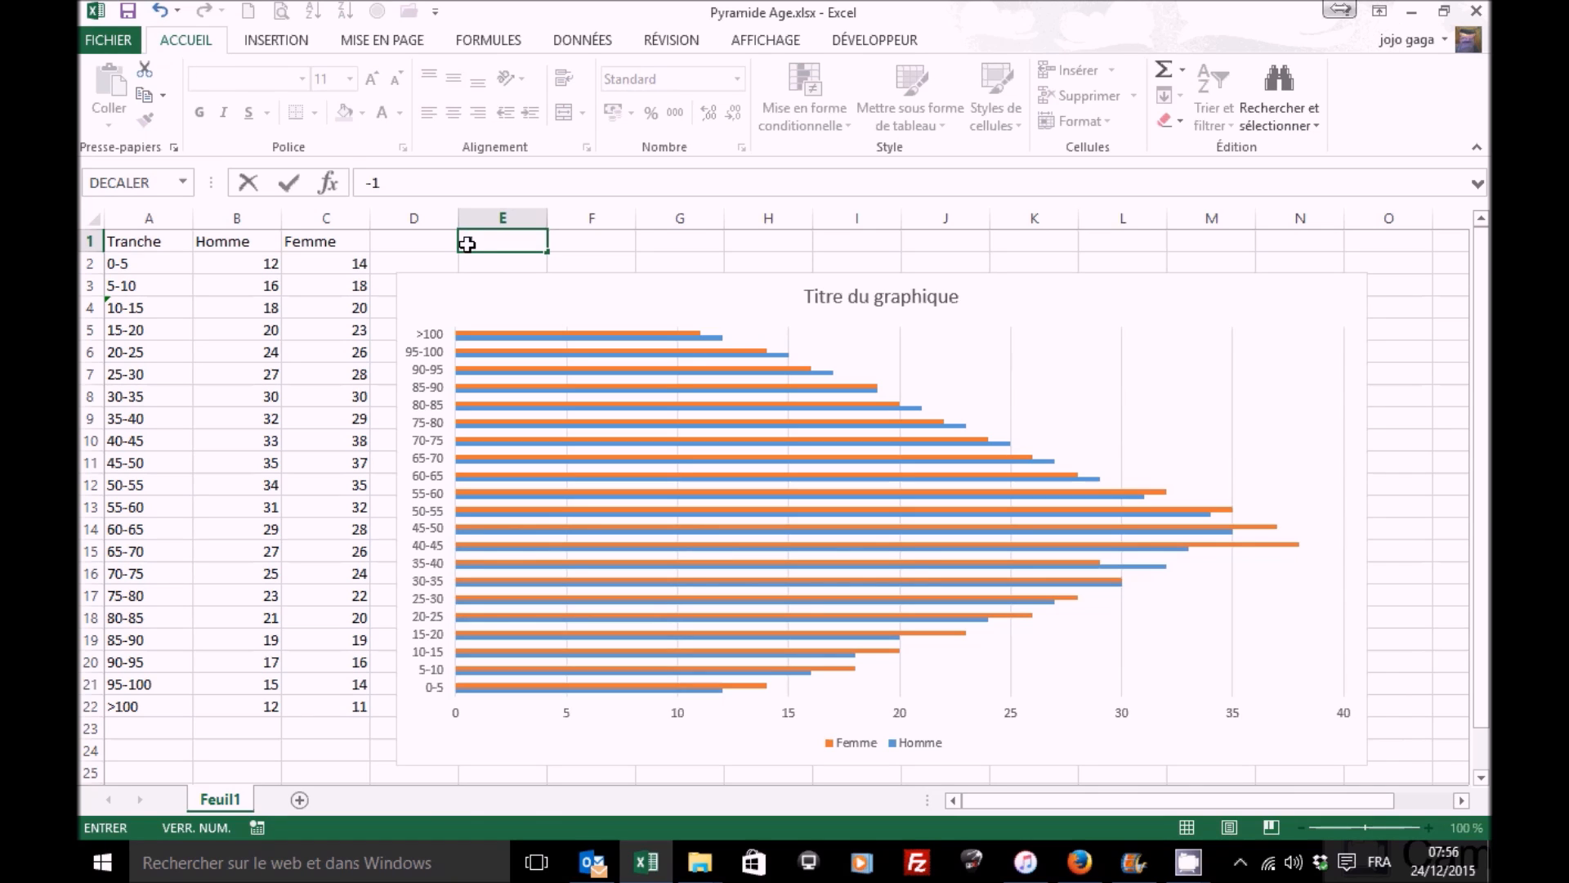
pyautogui.hotkey('ctrl', 'Return')
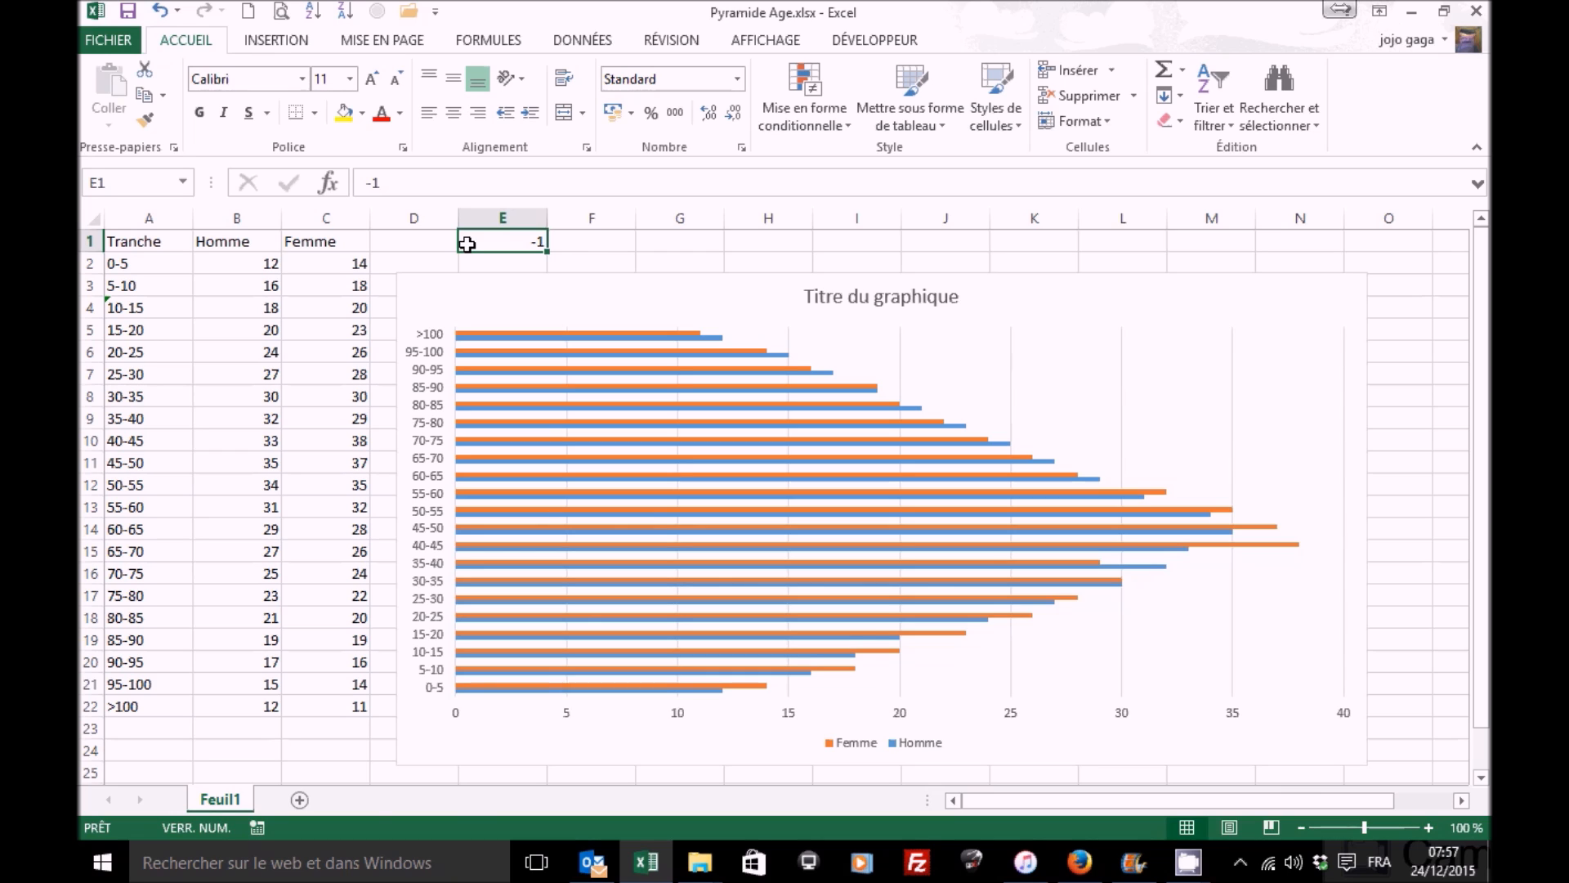
# Step: Copy E1 and Paste Special it onto the Homme values B2:B22 with the Multiplication operation
pyautogui.hotkey('ctrl', 'c')
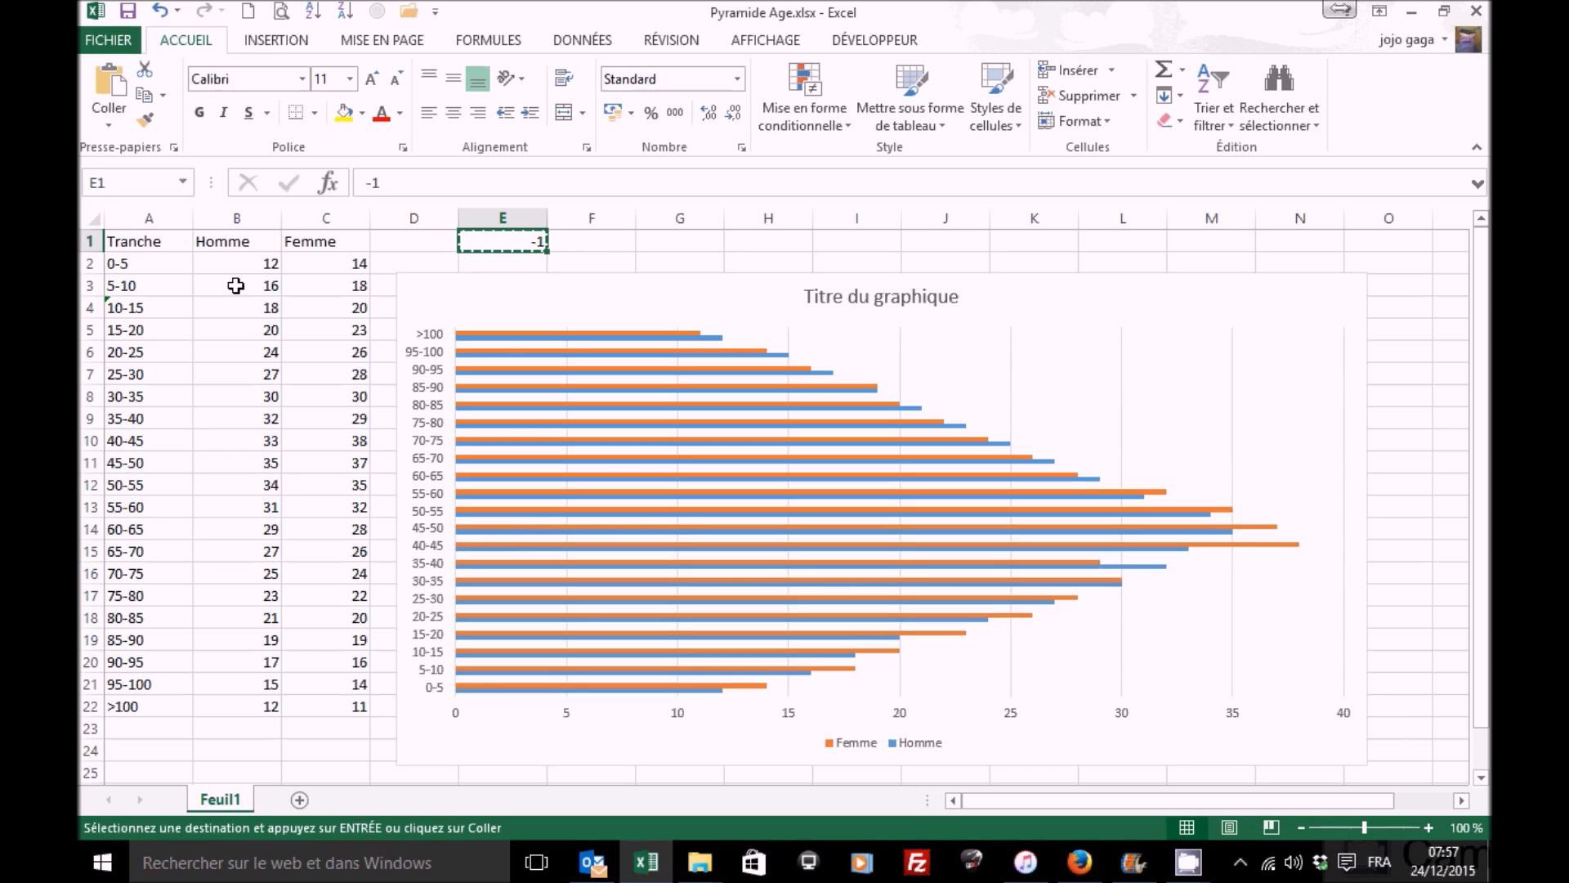
pyautogui.moveTo(232, 261); pyautogui.dragTo(244, 704)
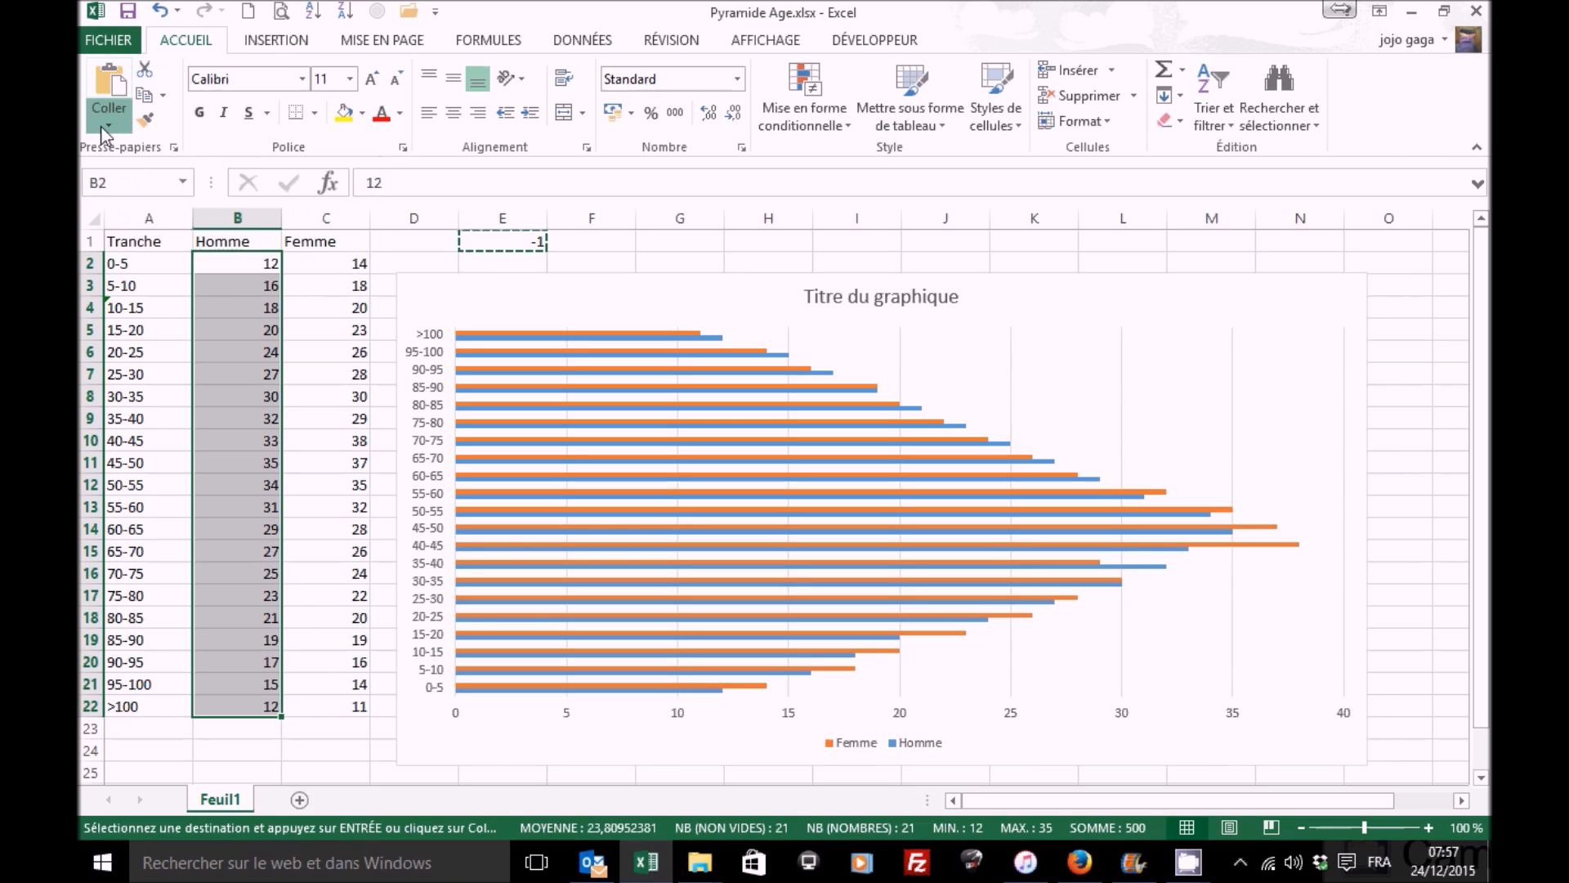
pyautogui.click(104, 129)
pyautogui.click(166, 360)
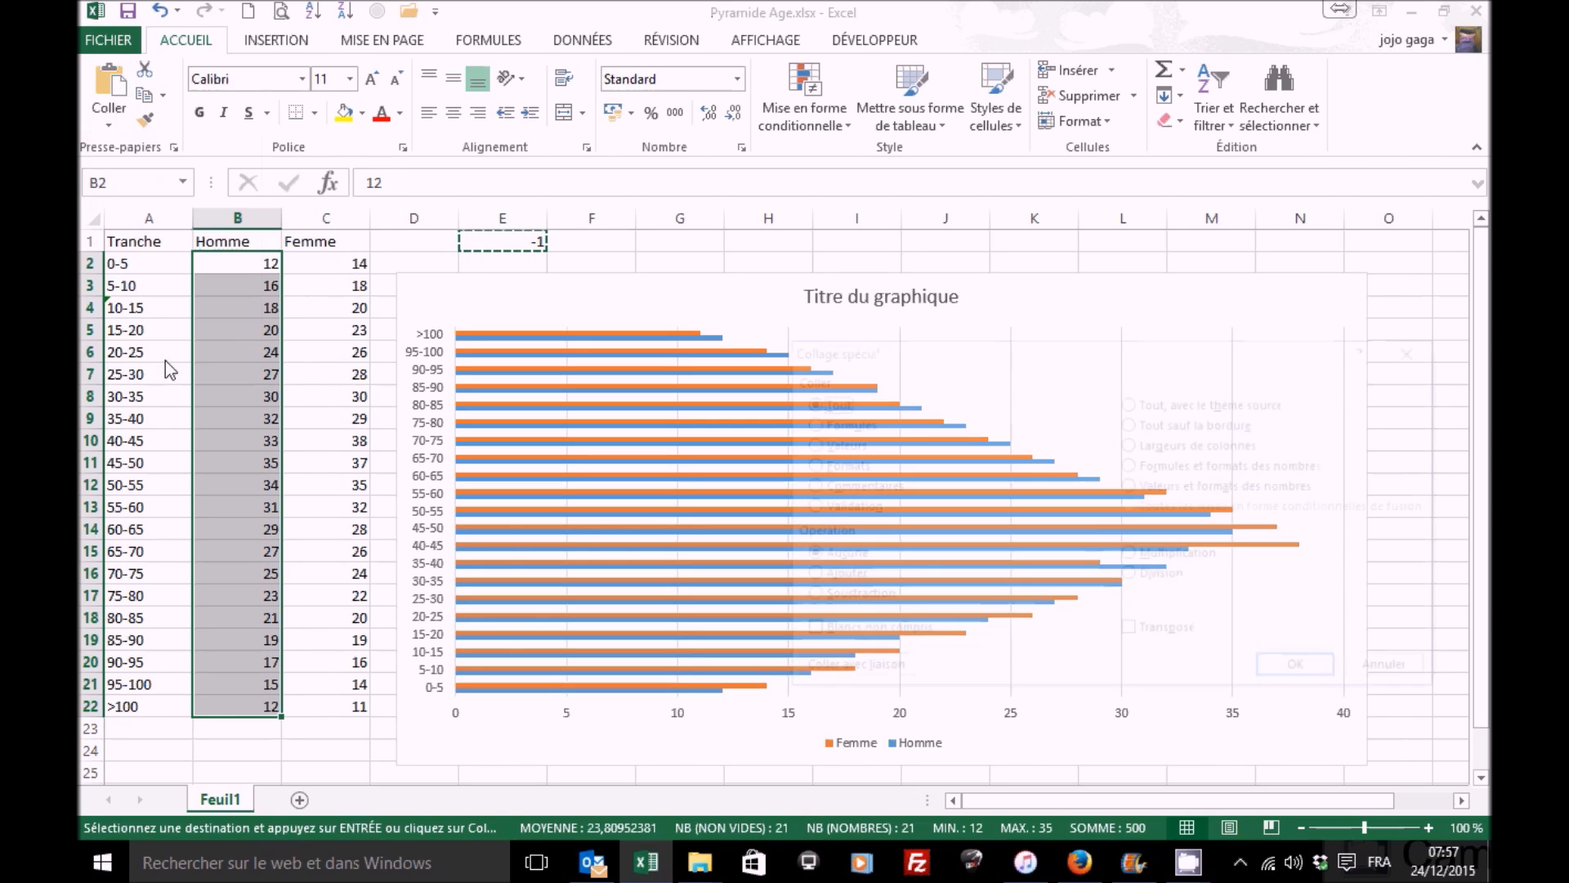
pyautogui.moveTo(958, 353); pyautogui.dragTo(604, 189)
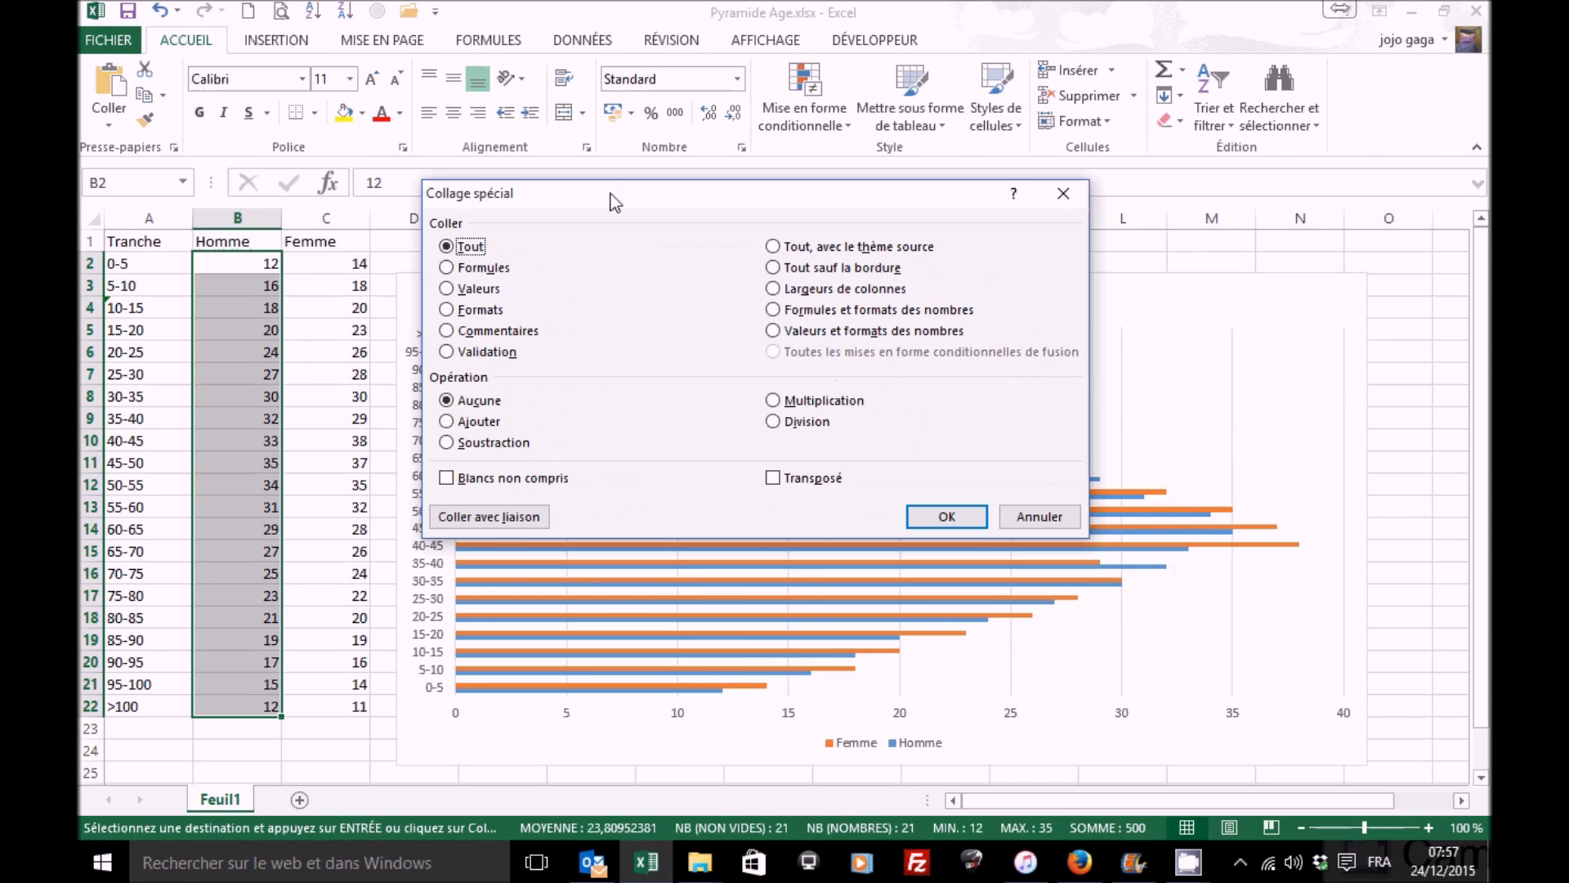
pyautogui.click(772, 399)
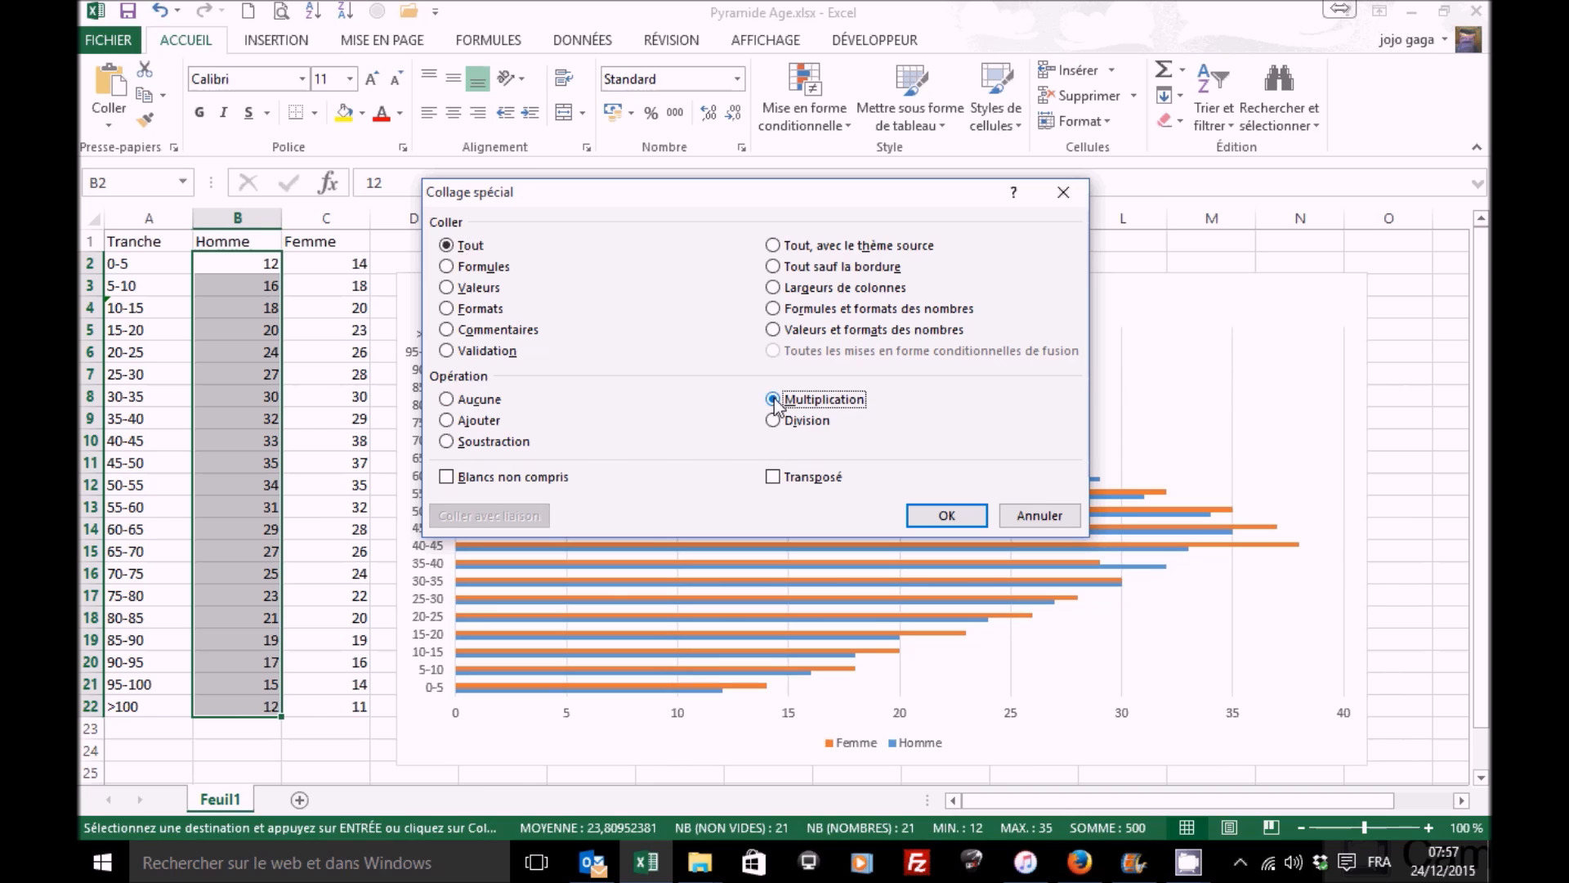
pyautogui.moveTo(678, 194); pyautogui.dragTo(714, 311)
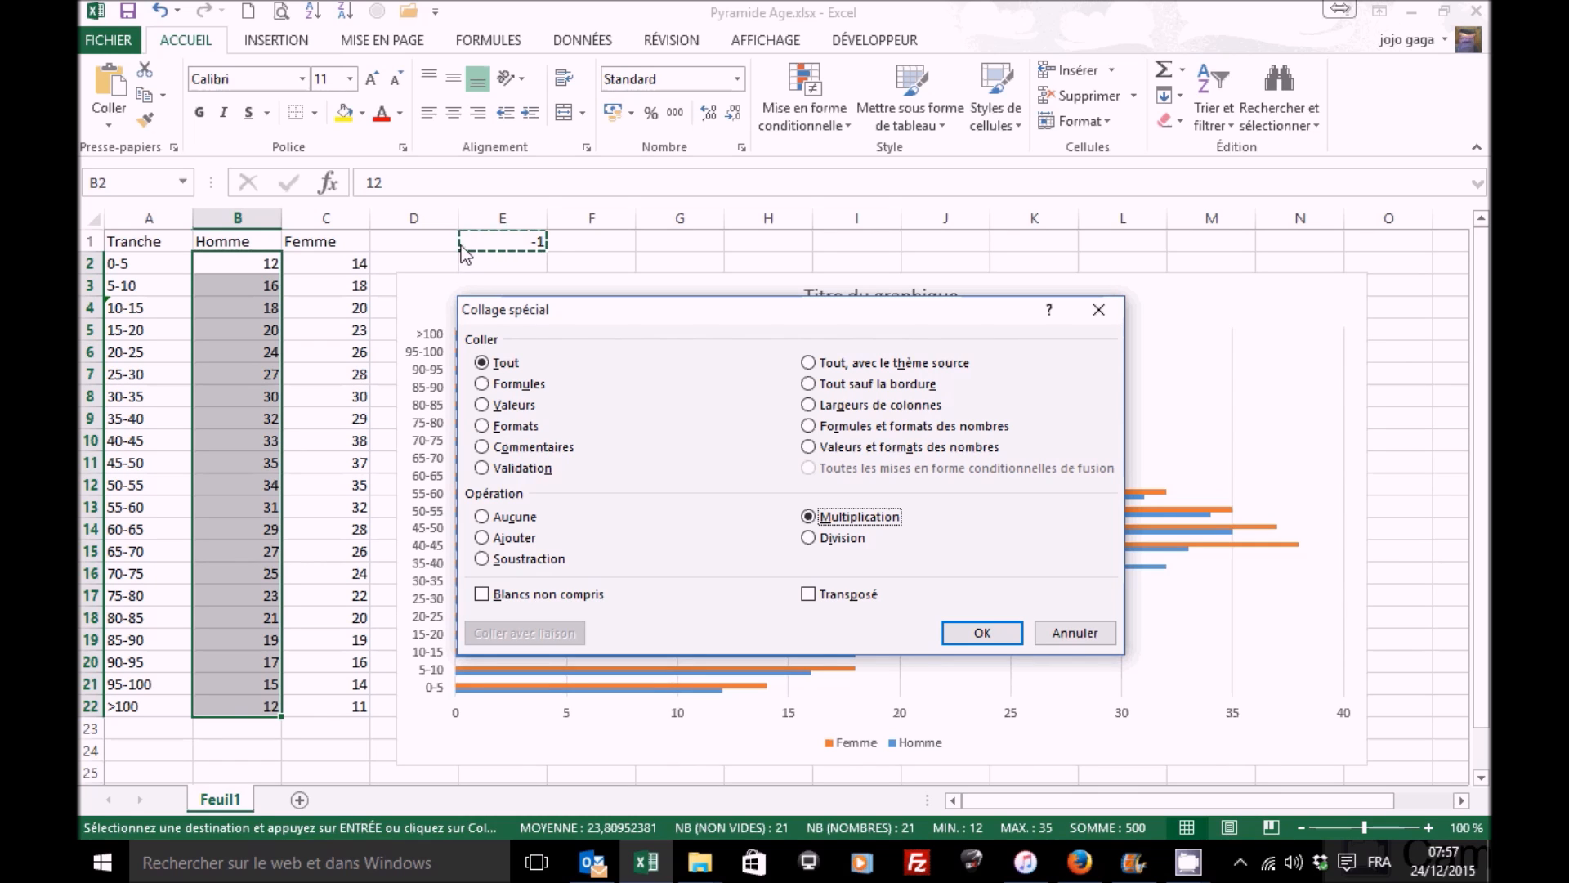
pyautogui.click(978, 633)
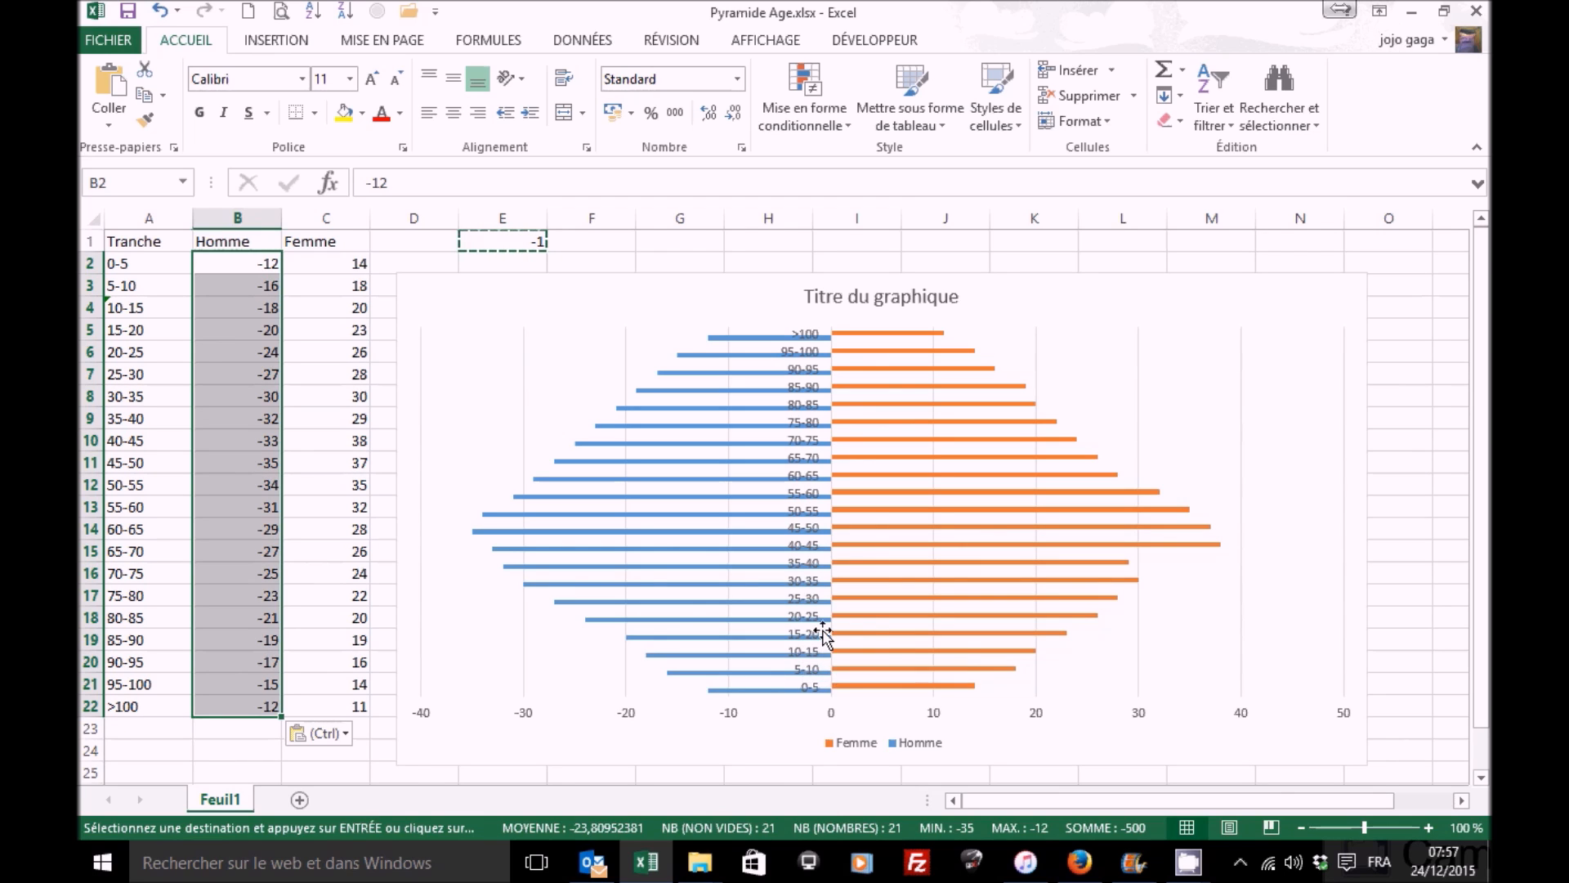
# Step: Open the formatting options of the Femme series and set its series overlap to 100%
pyautogui.click(955, 546)
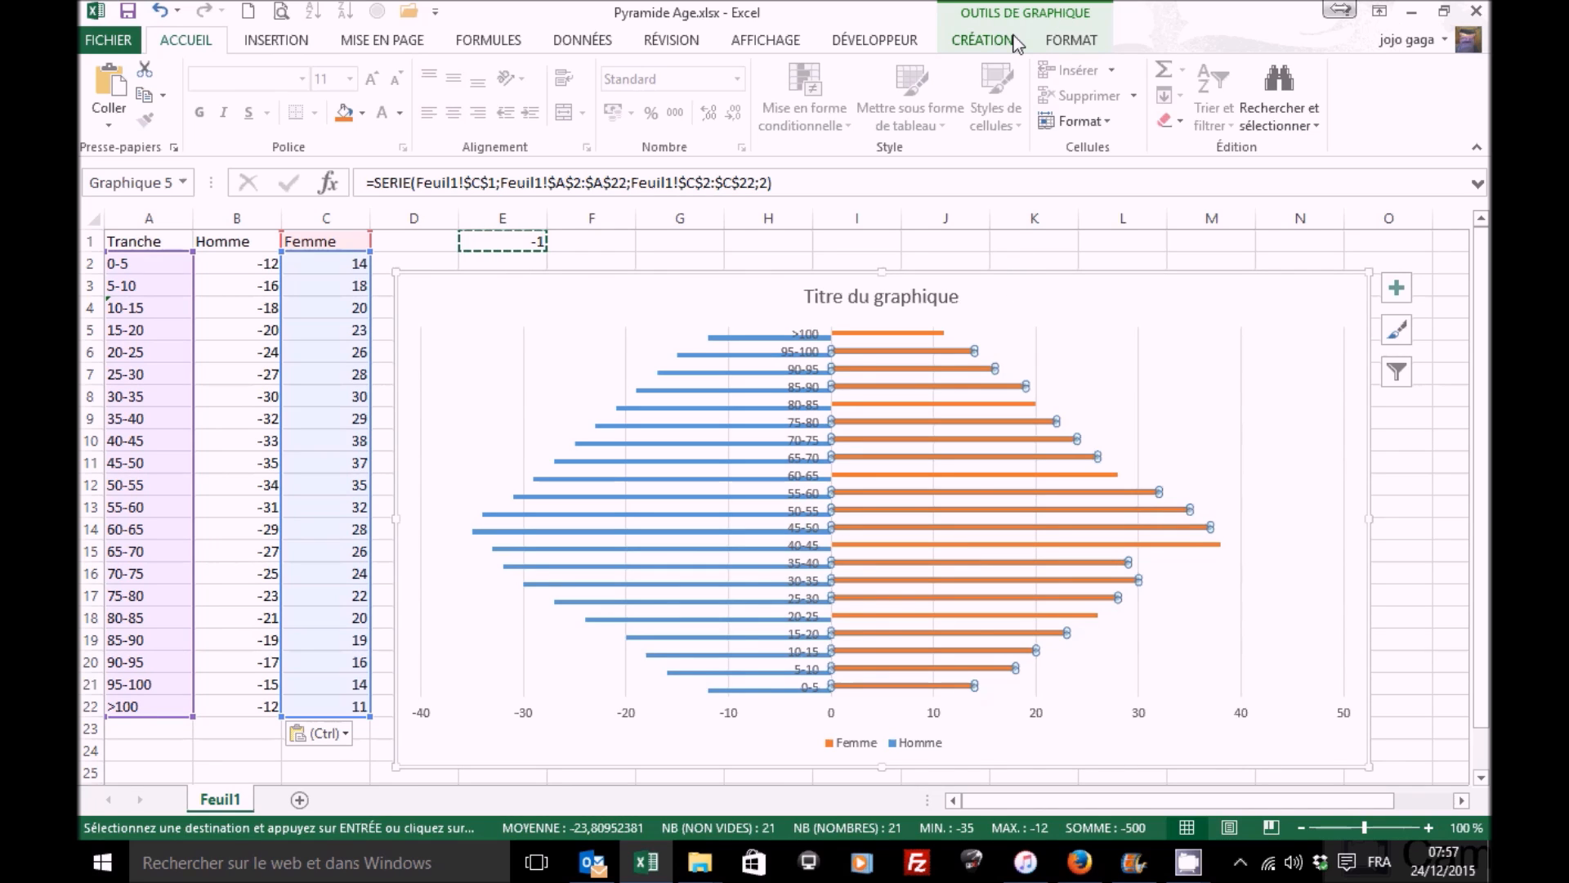
pyautogui.click(1068, 41)
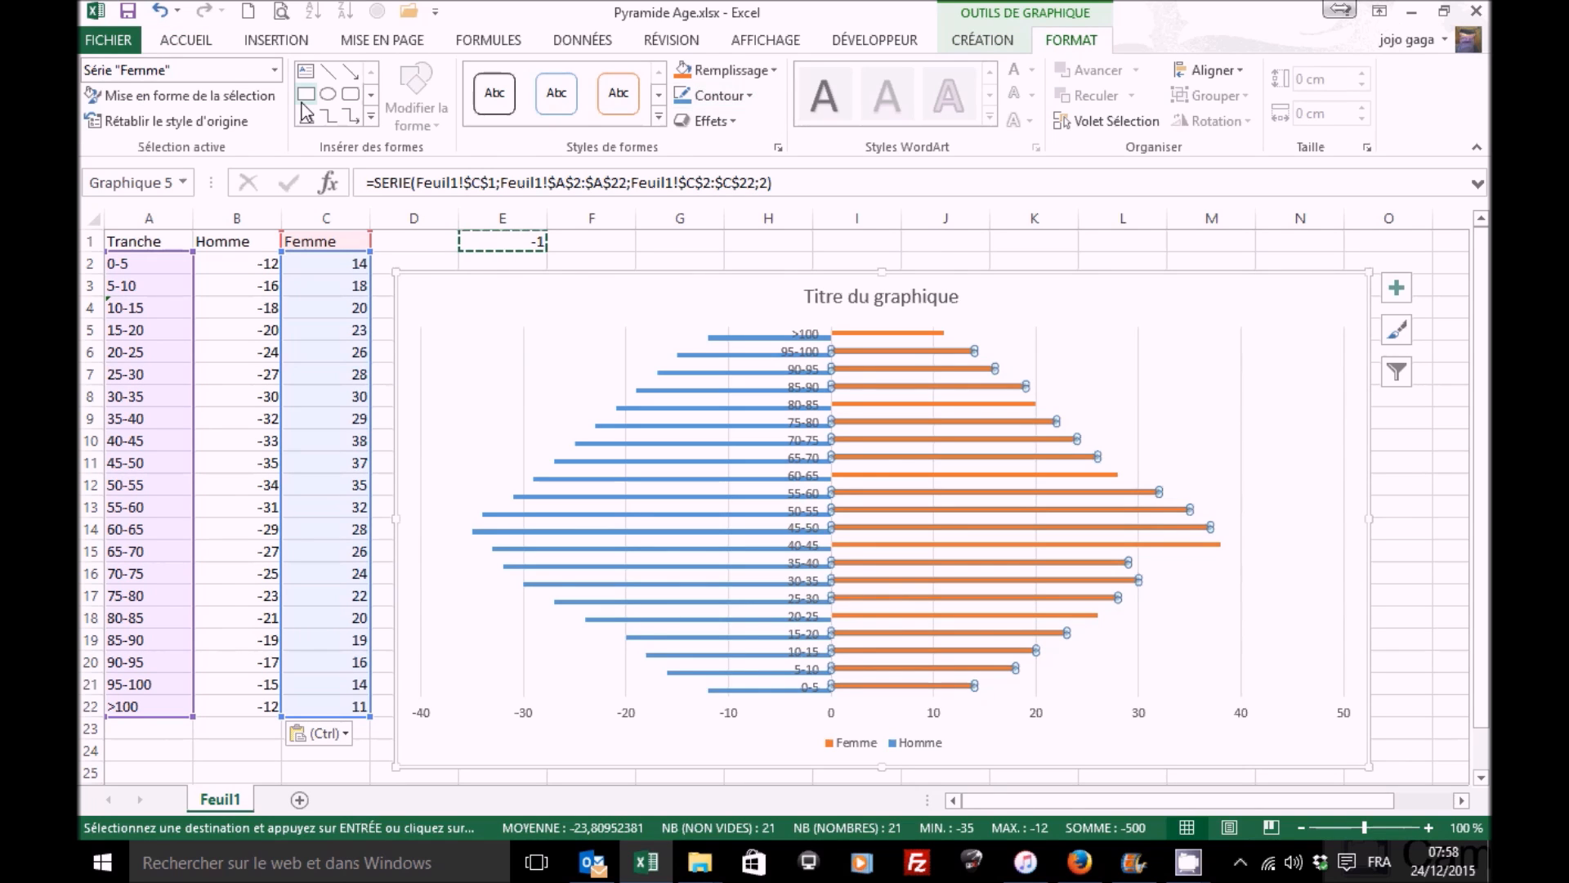
pyautogui.click(207, 98)
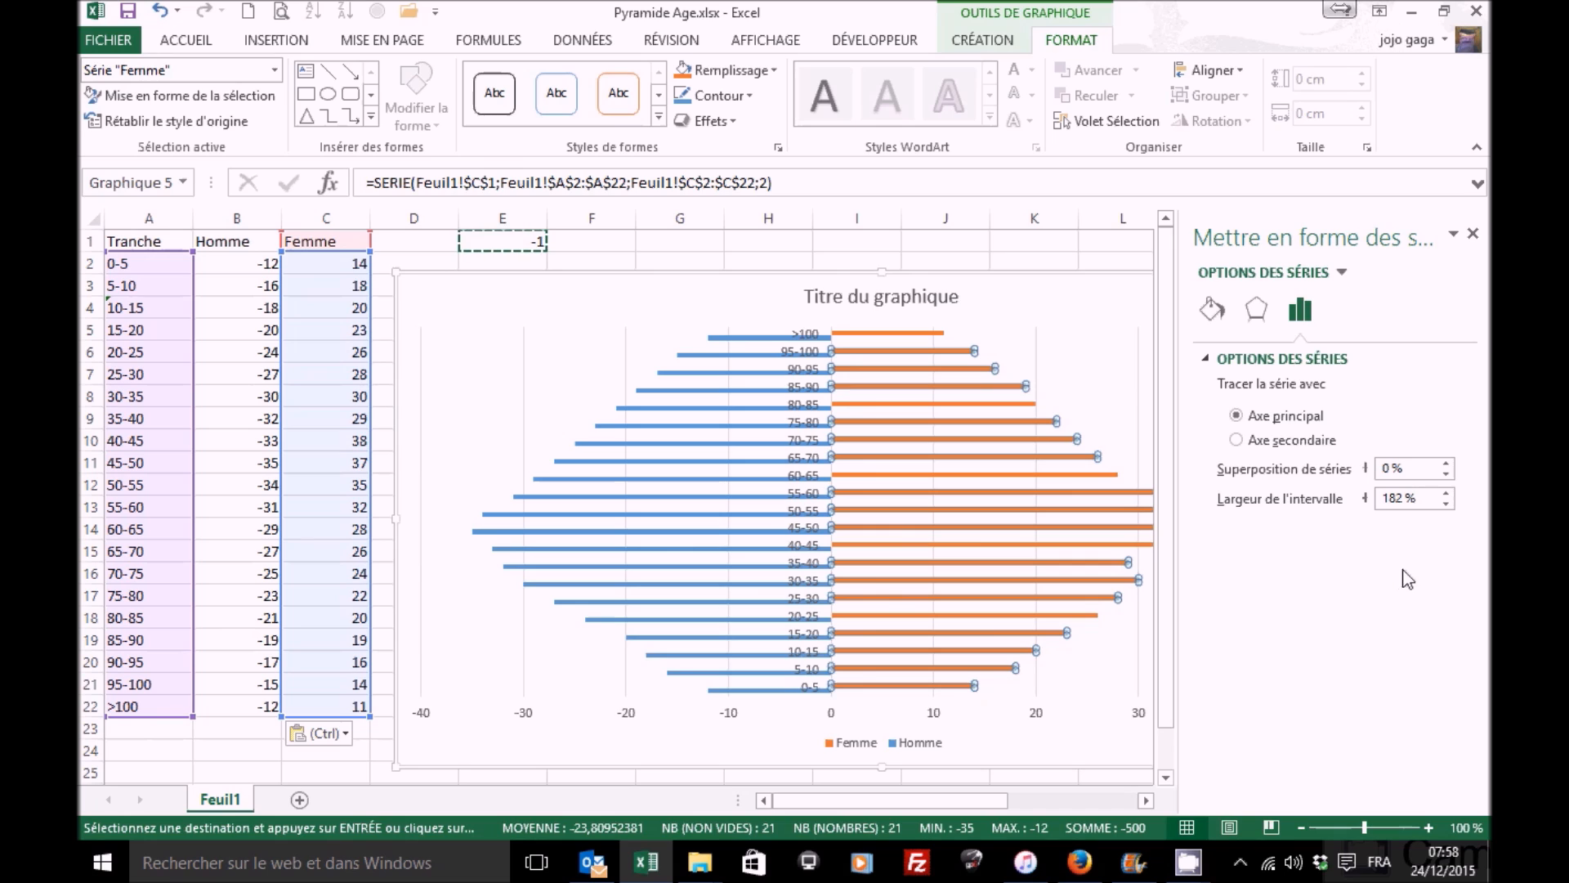
pyautogui.click(1339, 469)
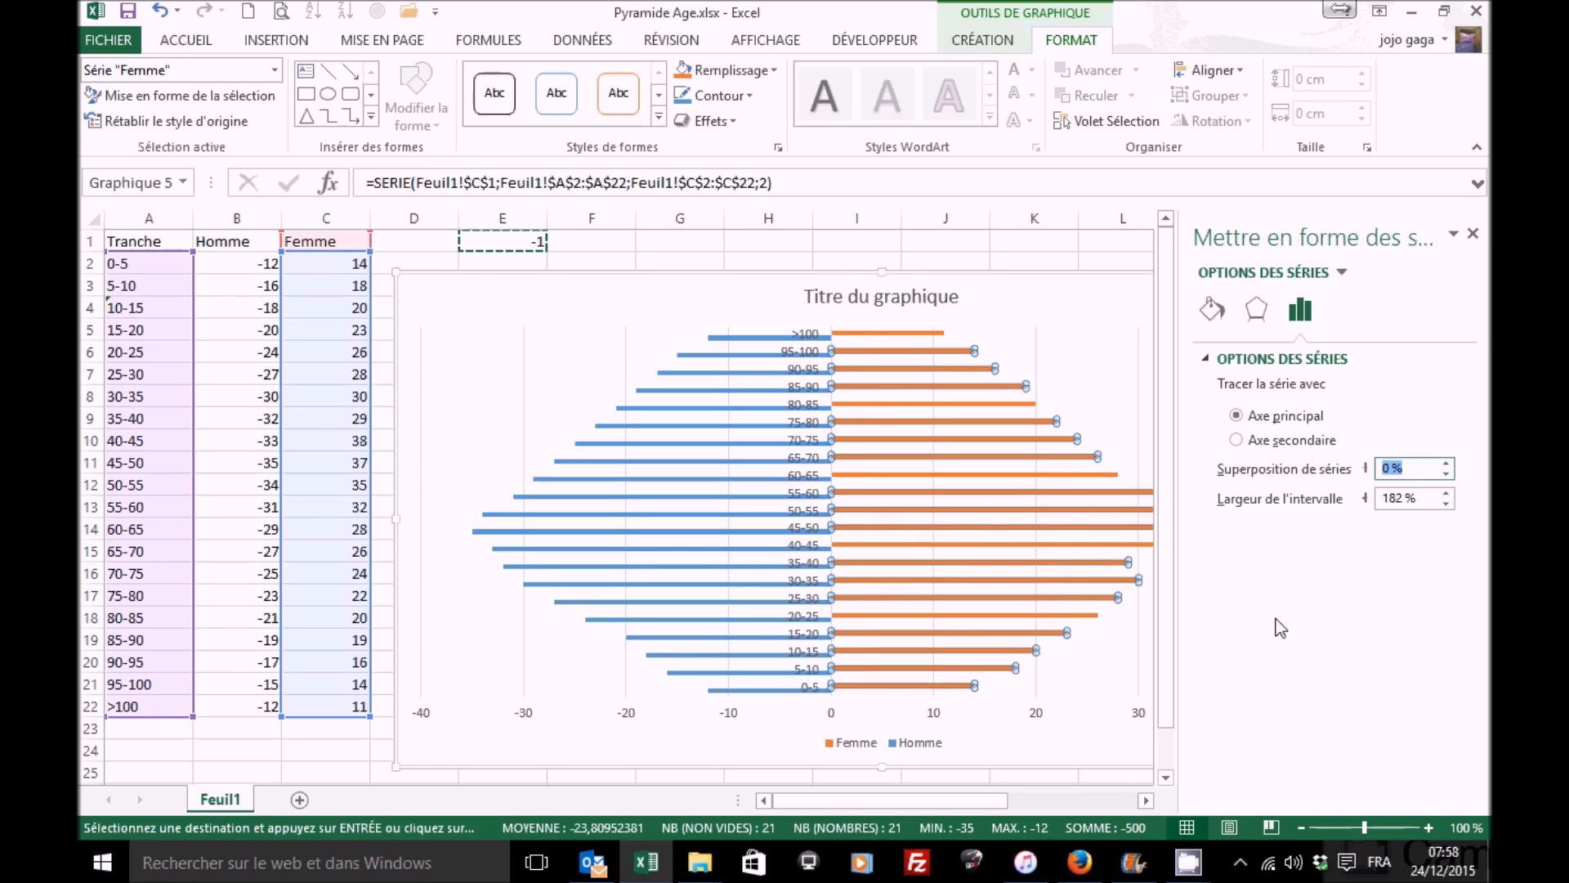
pyautogui.write('100%')
pyautogui.press('Tab')
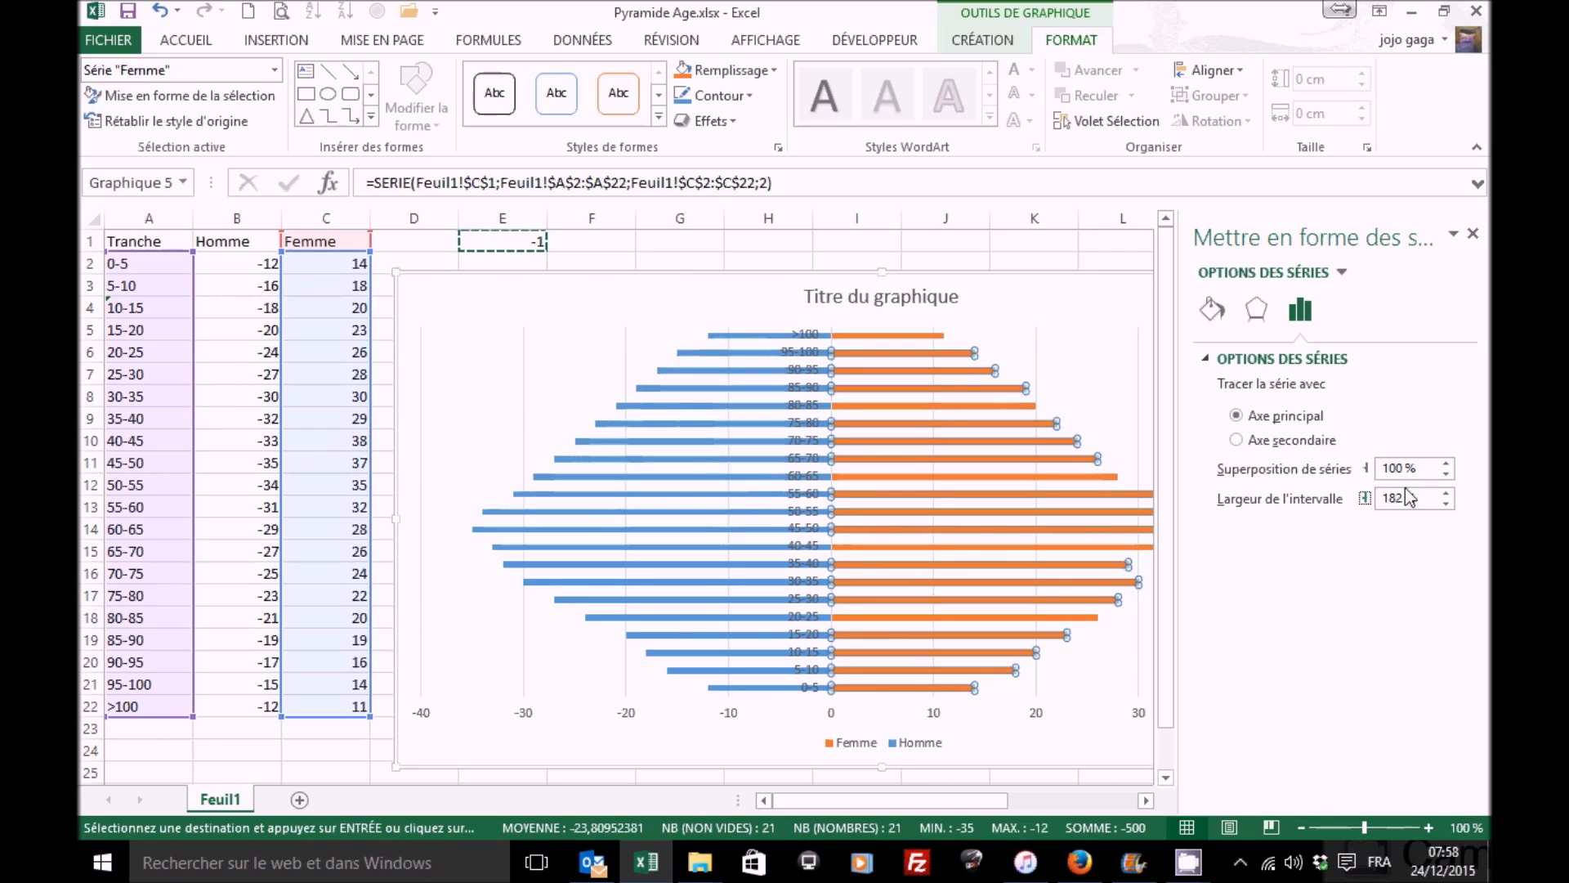
# Step: Set the series gap width to 100%
pyautogui.moveTo(1426, 497); pyautogui.dragTo(1366, 500)
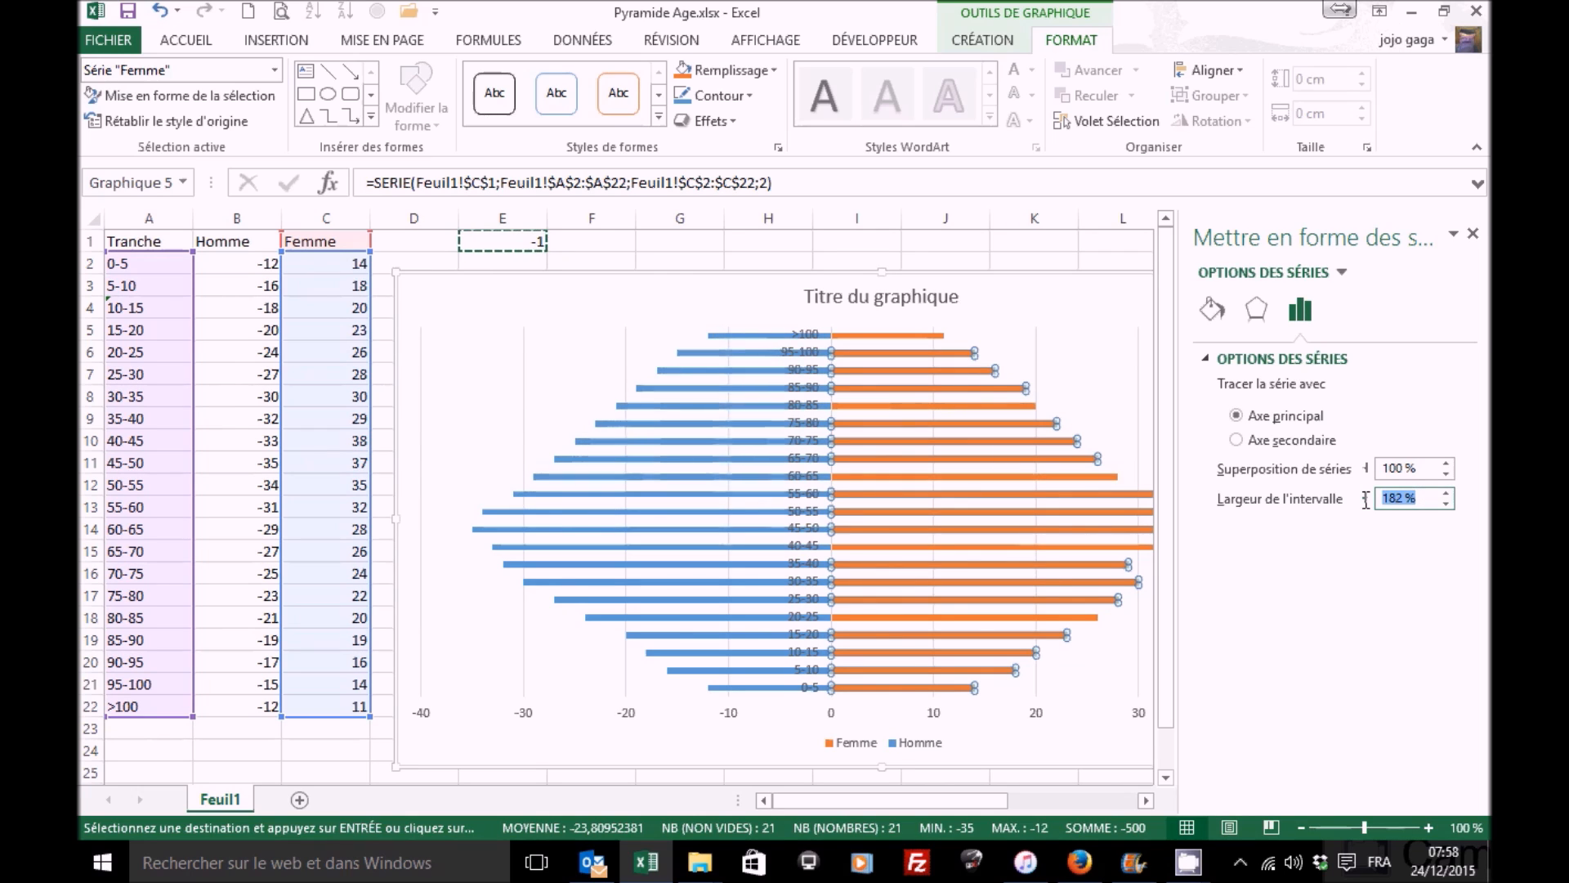
pyautogui.write('100 ')
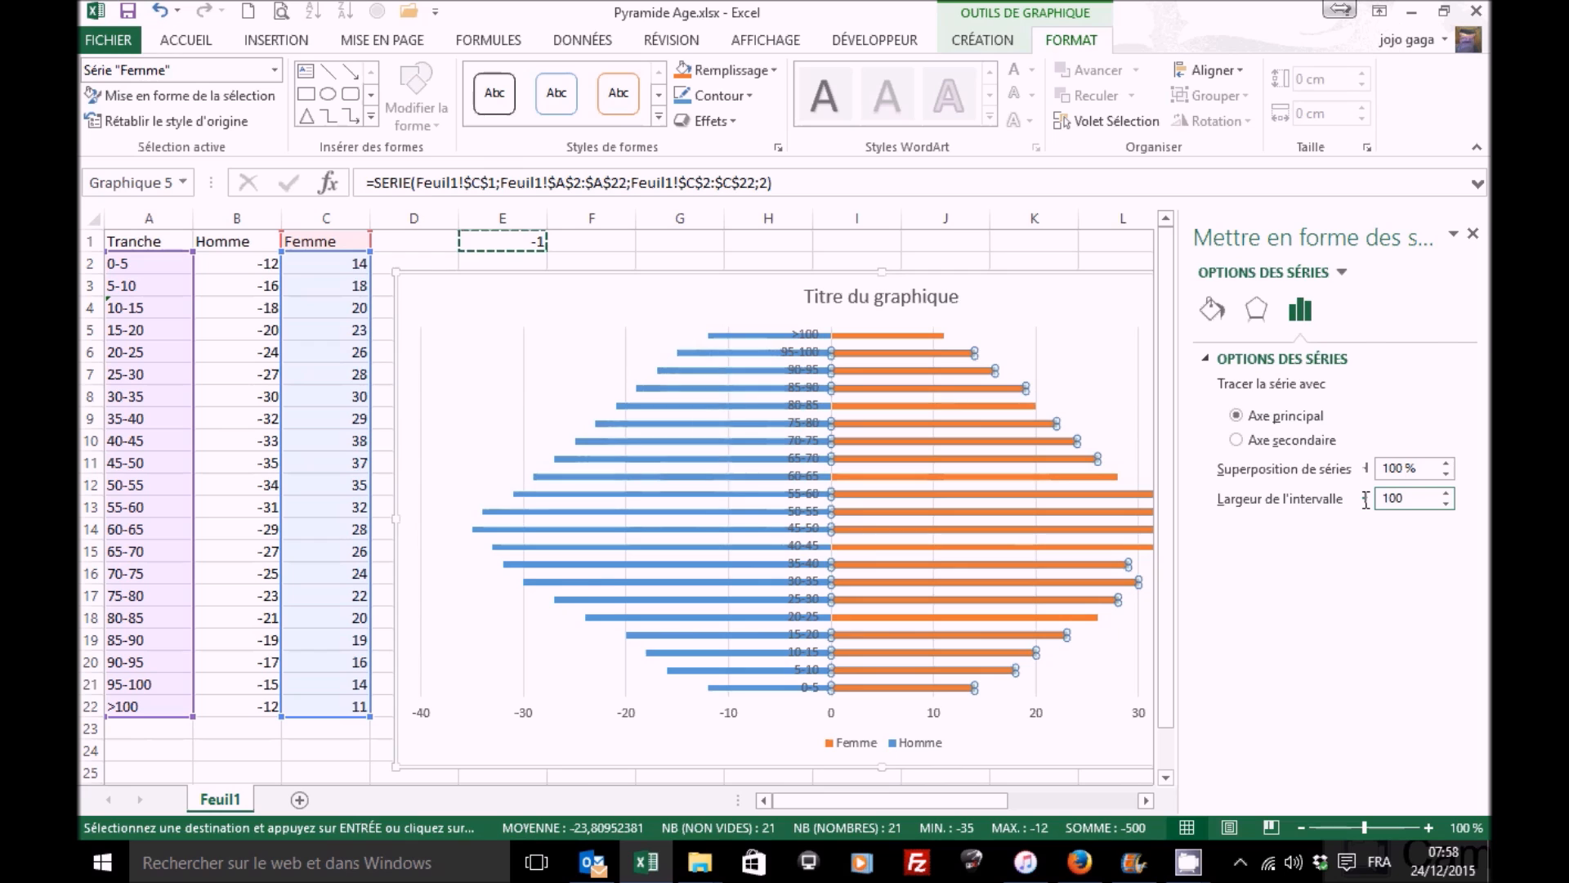
pyautogui.write('%')
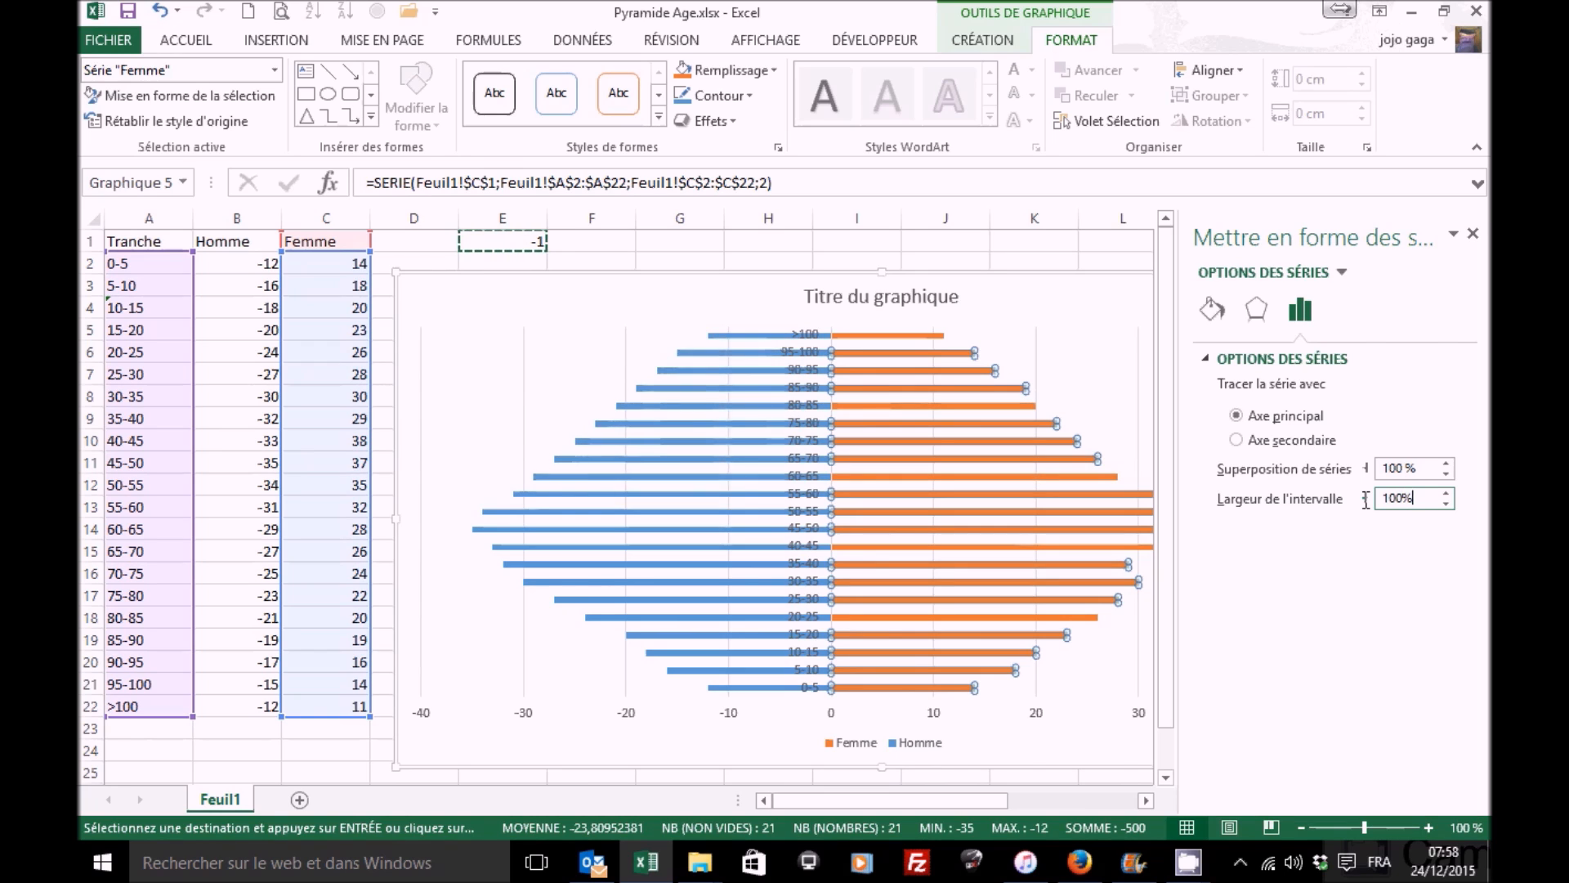
pyautogui.press('Tab')
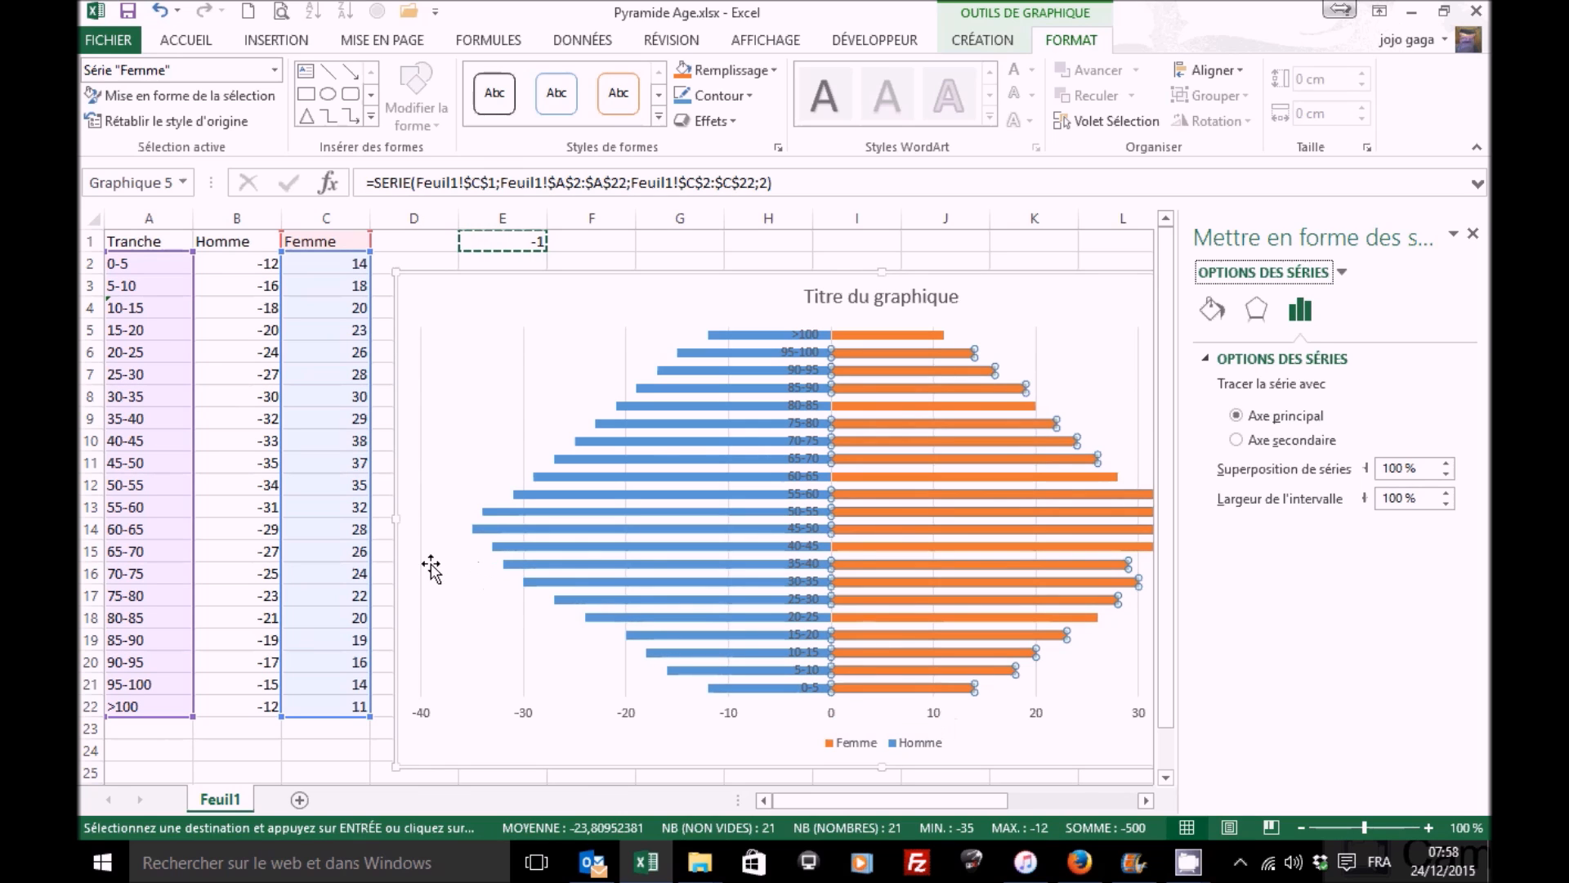
# Step: Set the vertical category axis label position to Bas in the axis options
pyautogui.click(805, 518)
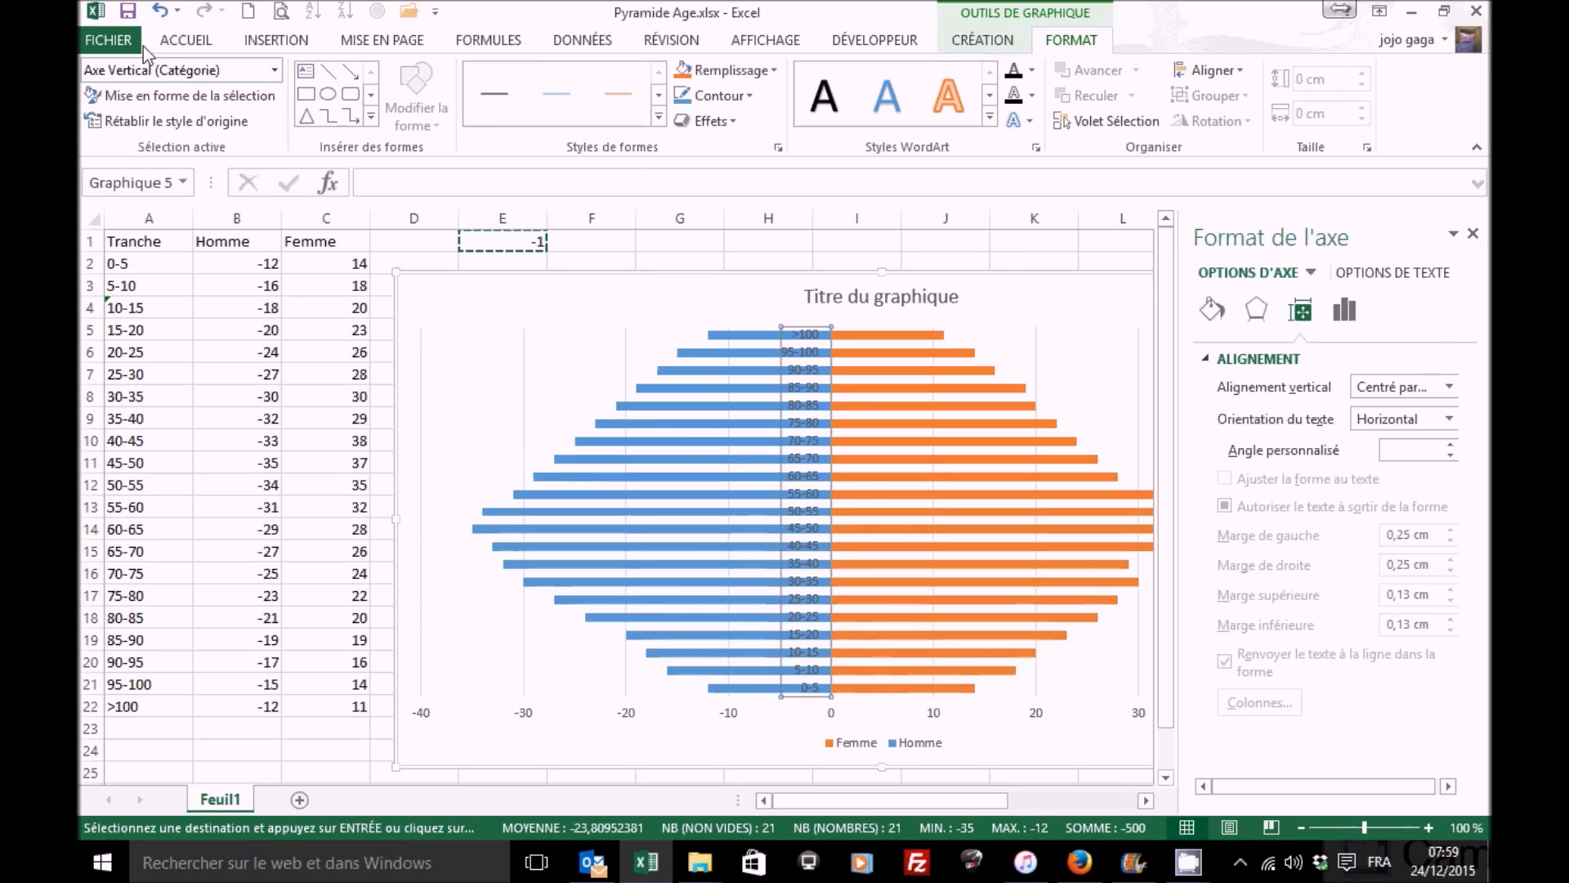
pyautogui.click(1348, 315)
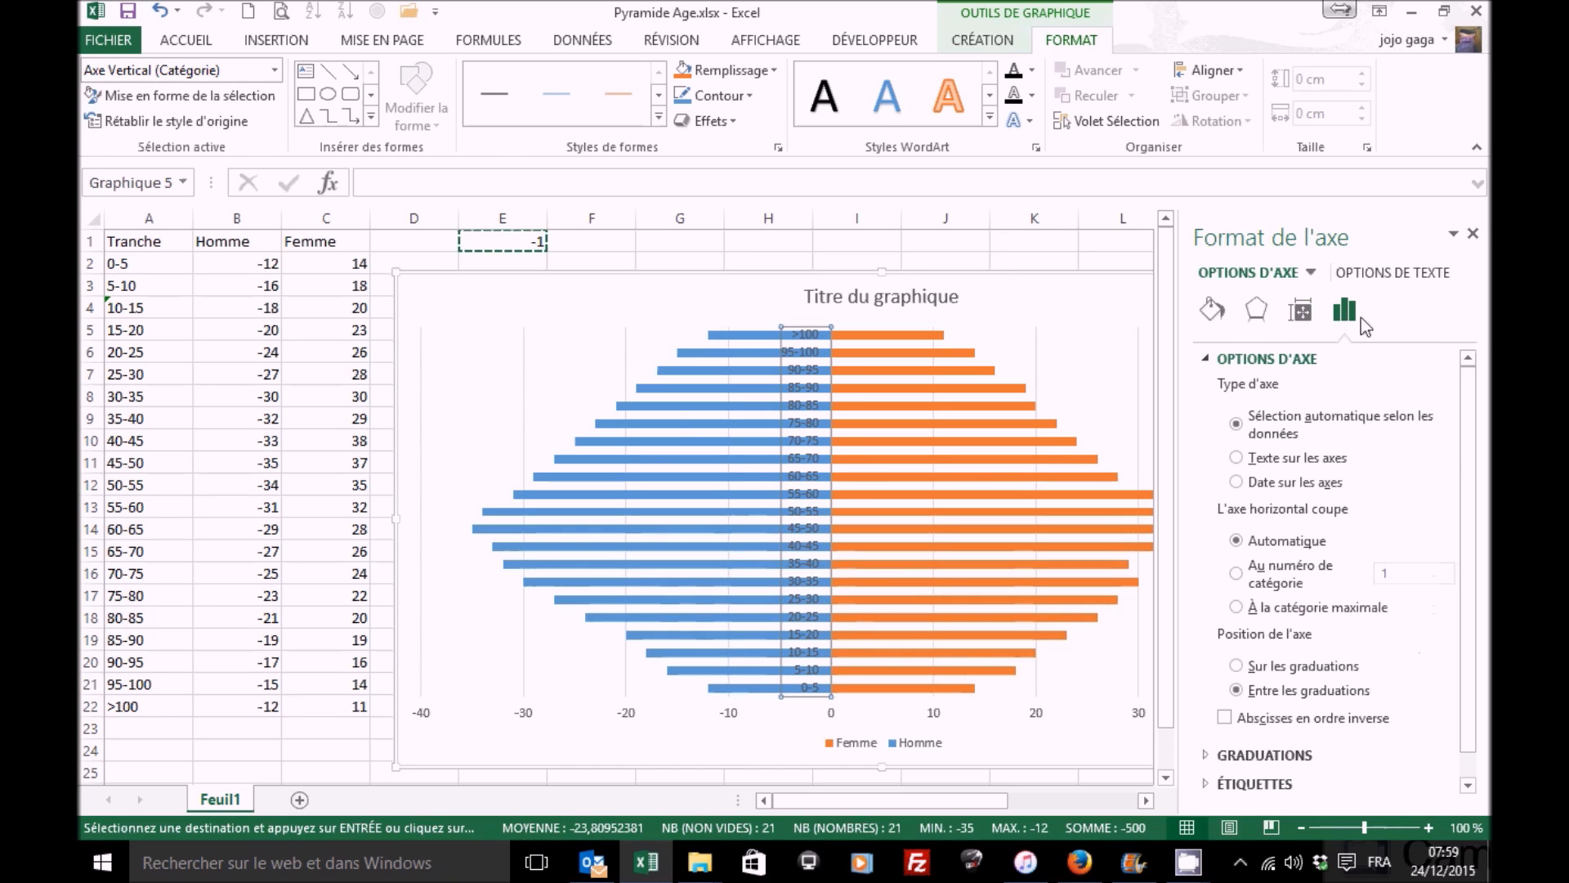
pyautogui.moveTo(1468, 380); pyautogui.dragTo(1469, 447)
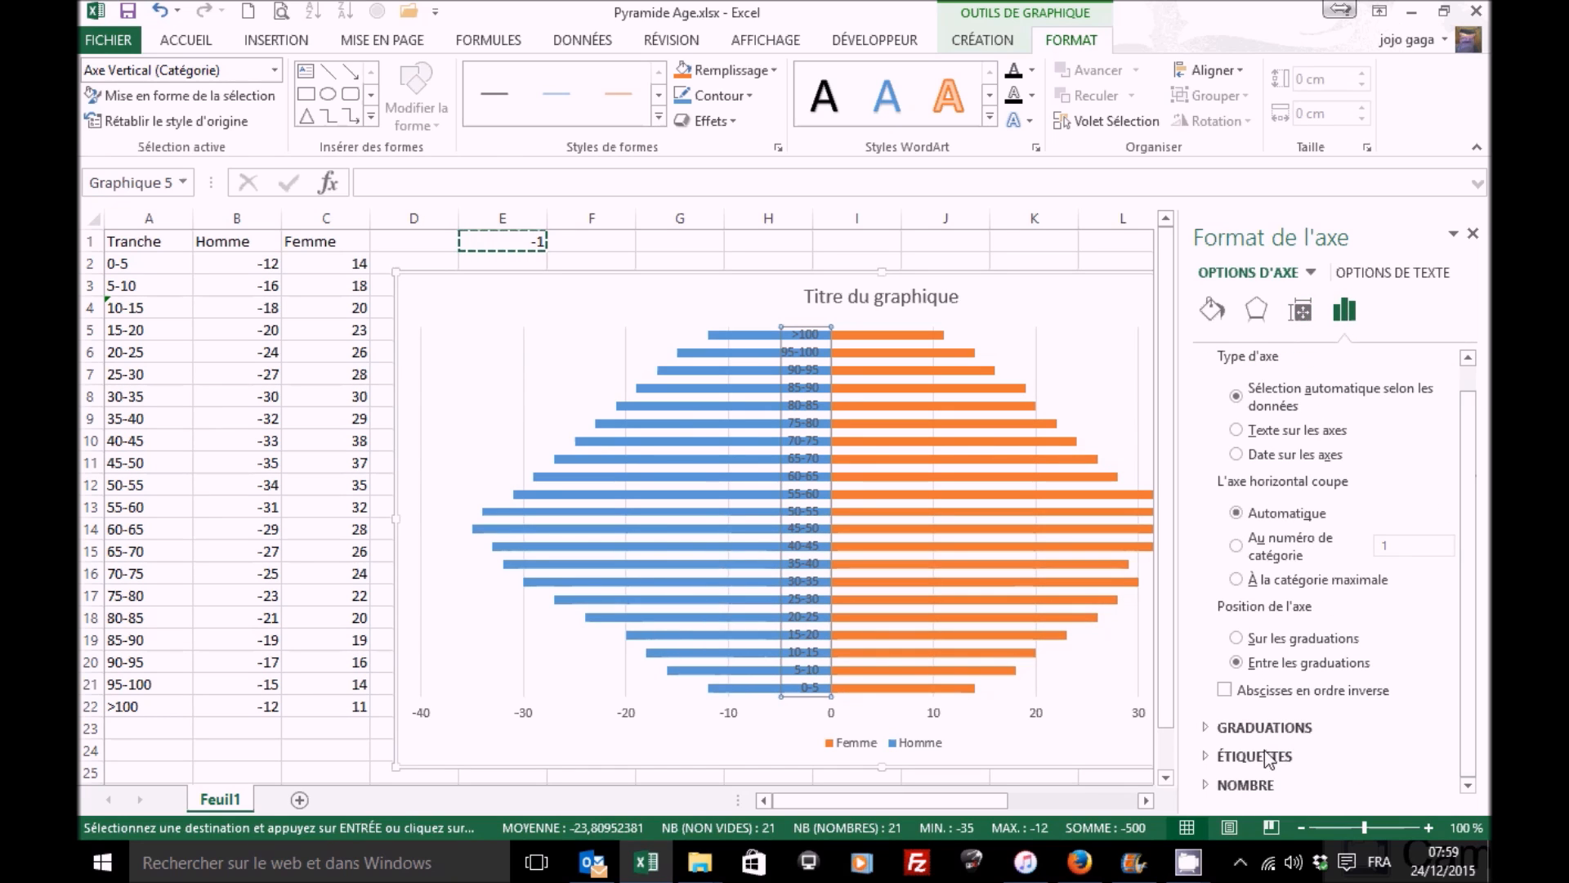
pyautogui.click(1204, 755)
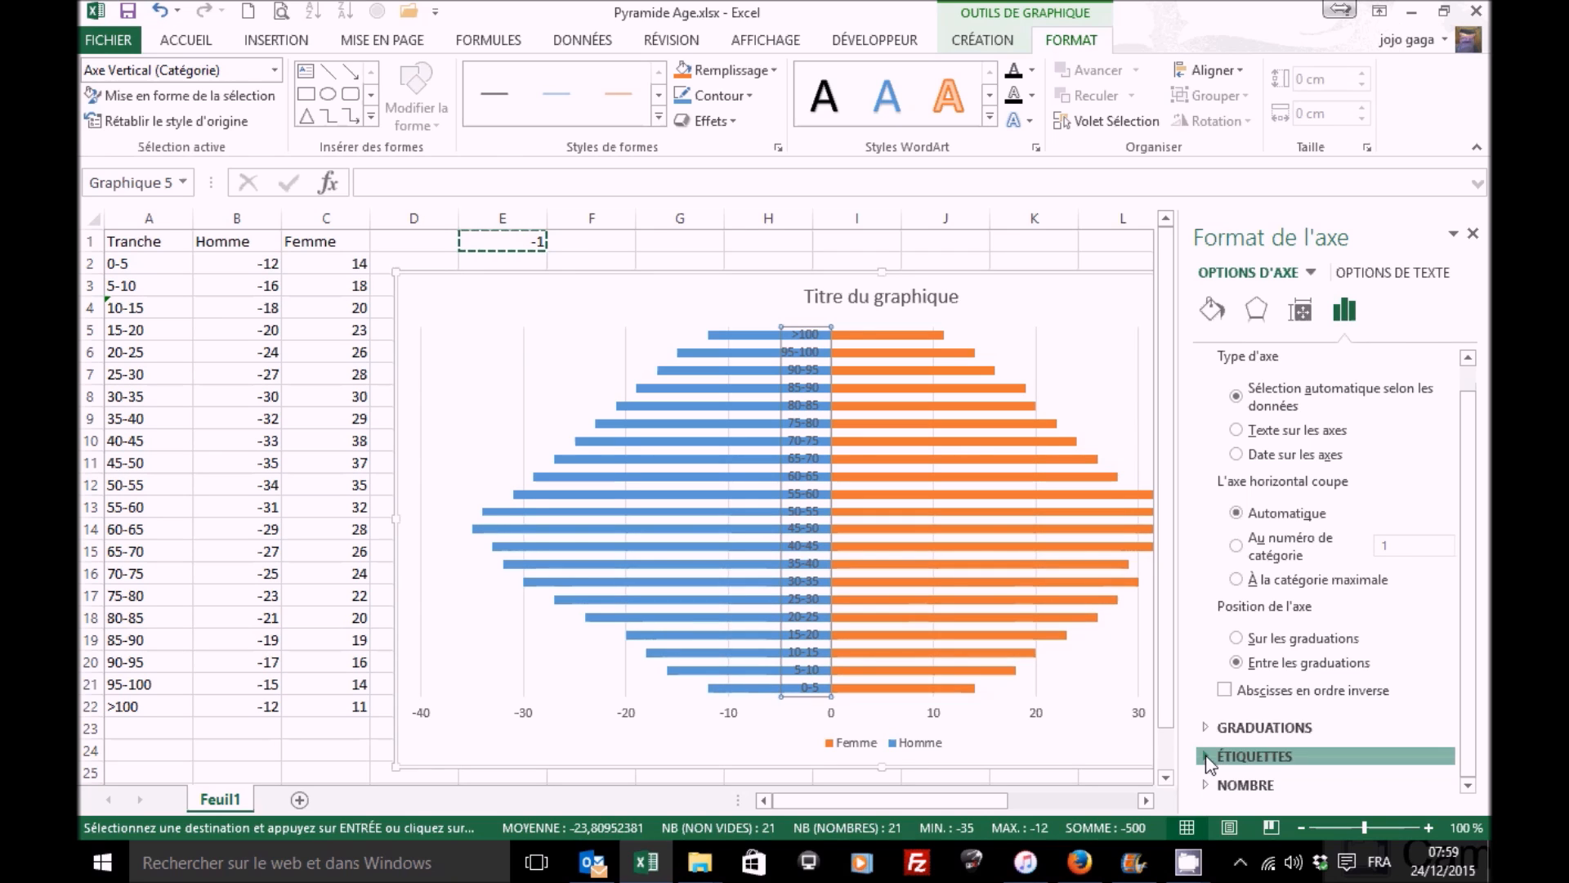
pyautogui.click(1470, 766)
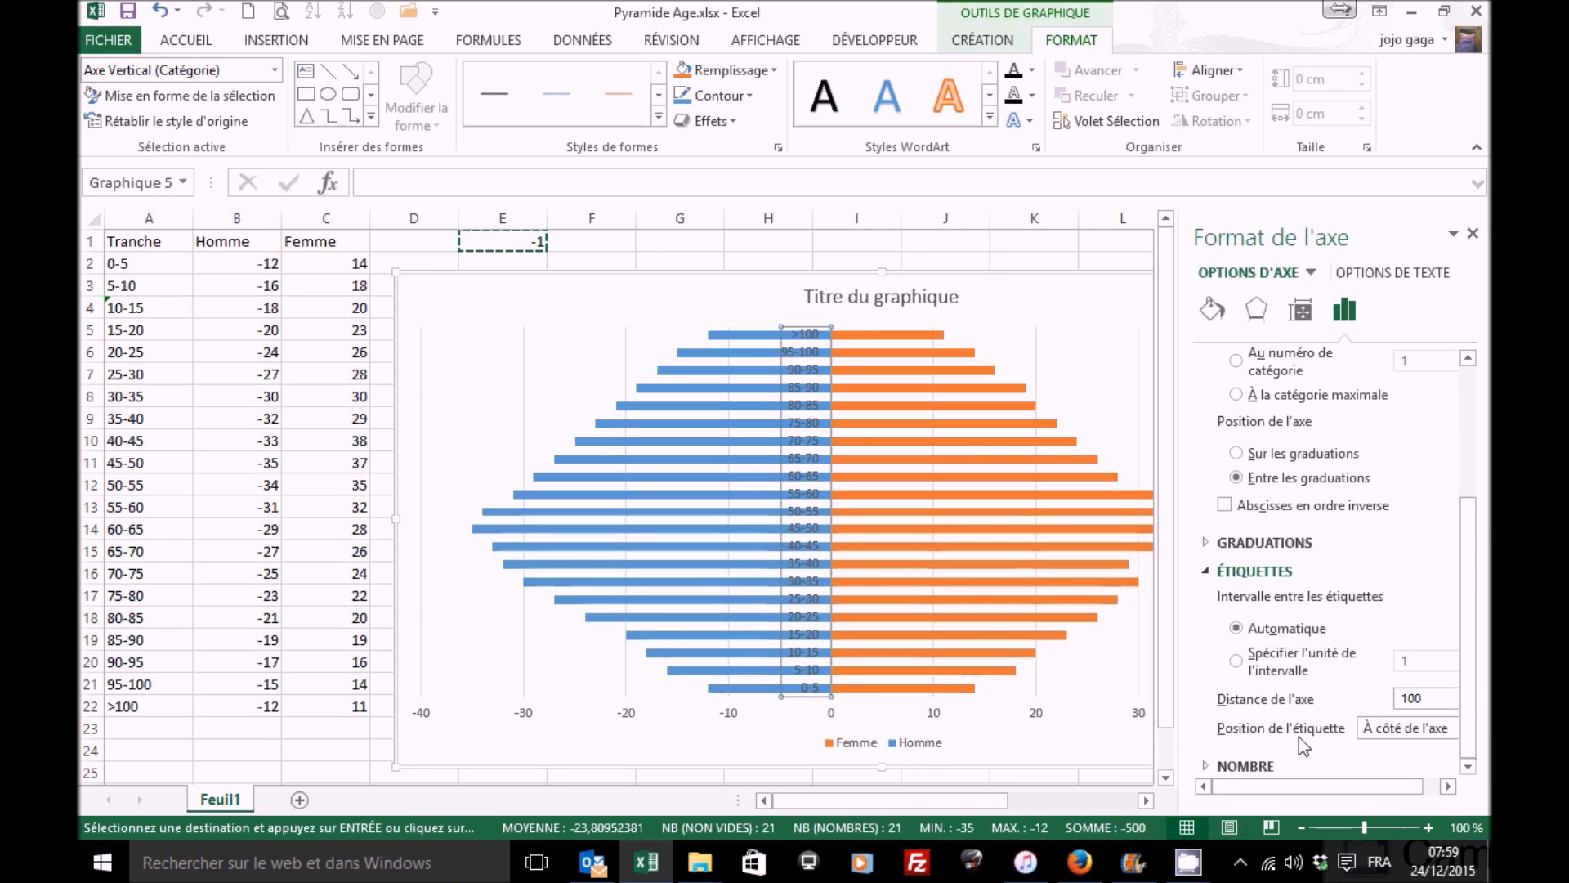
pyautogui.click(1393, 729)
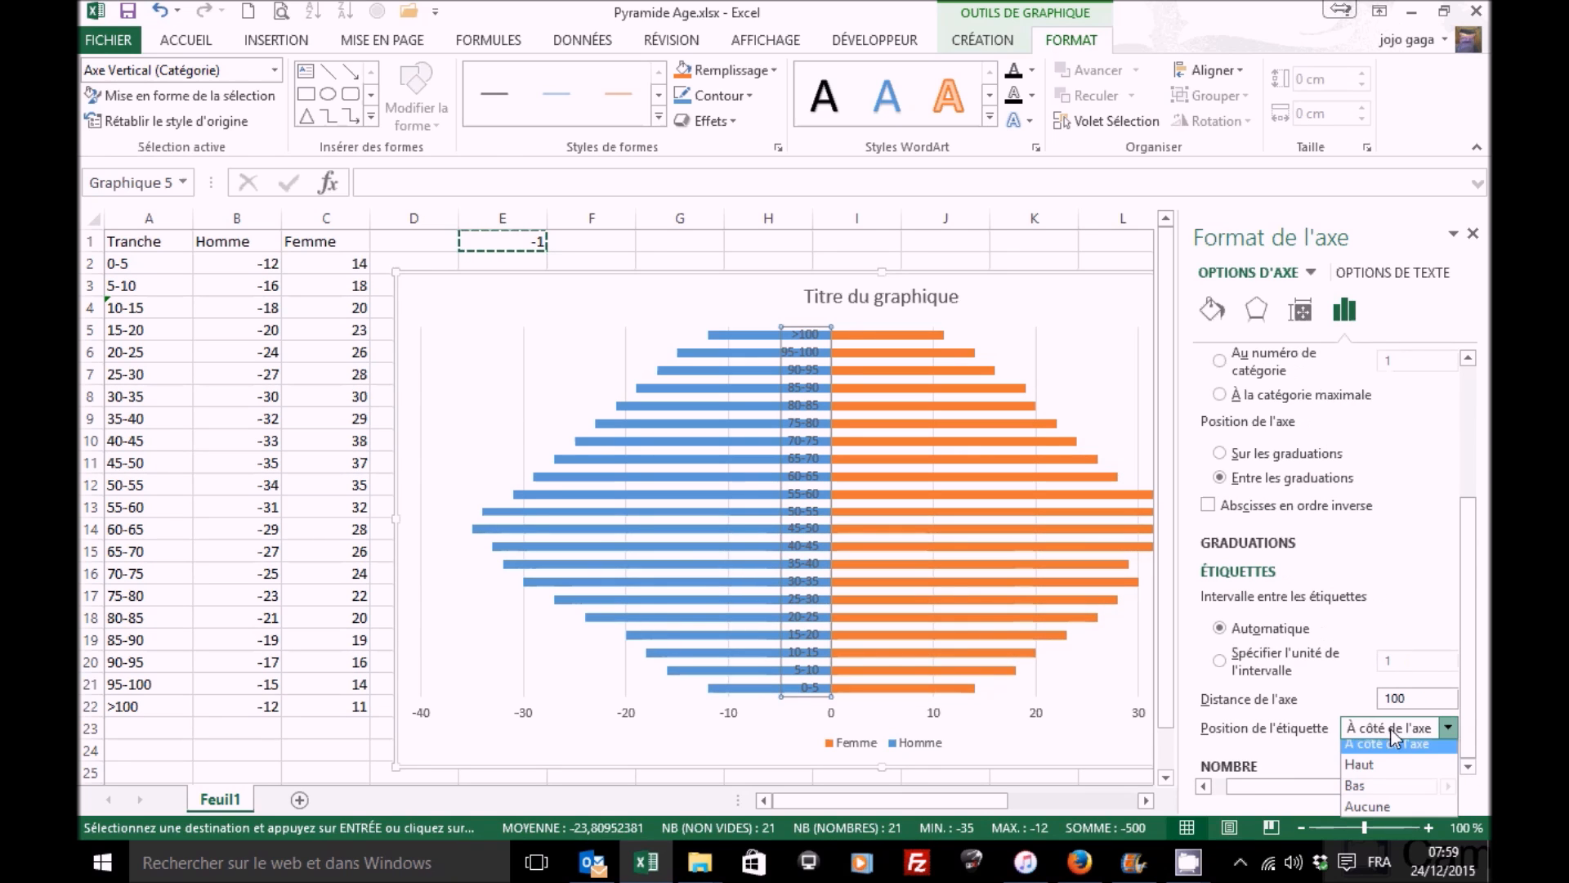
pyautogui.click(1366, 793)
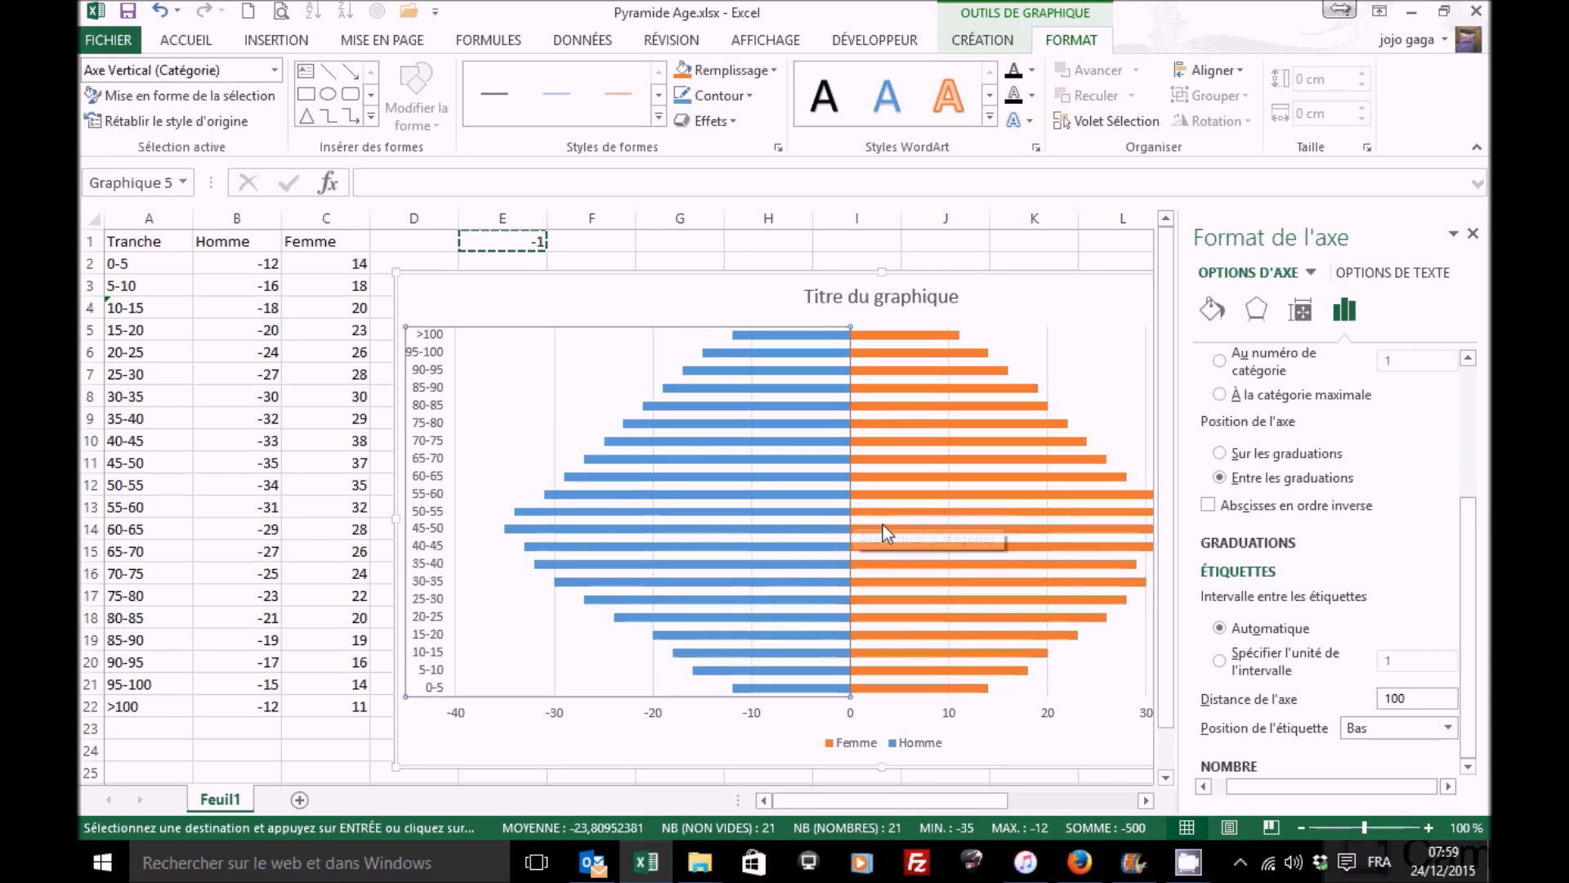
# Step: Change the plot order argument of the Femme series SERIE formula to 1
pyautogui.moveTo(896, 495)
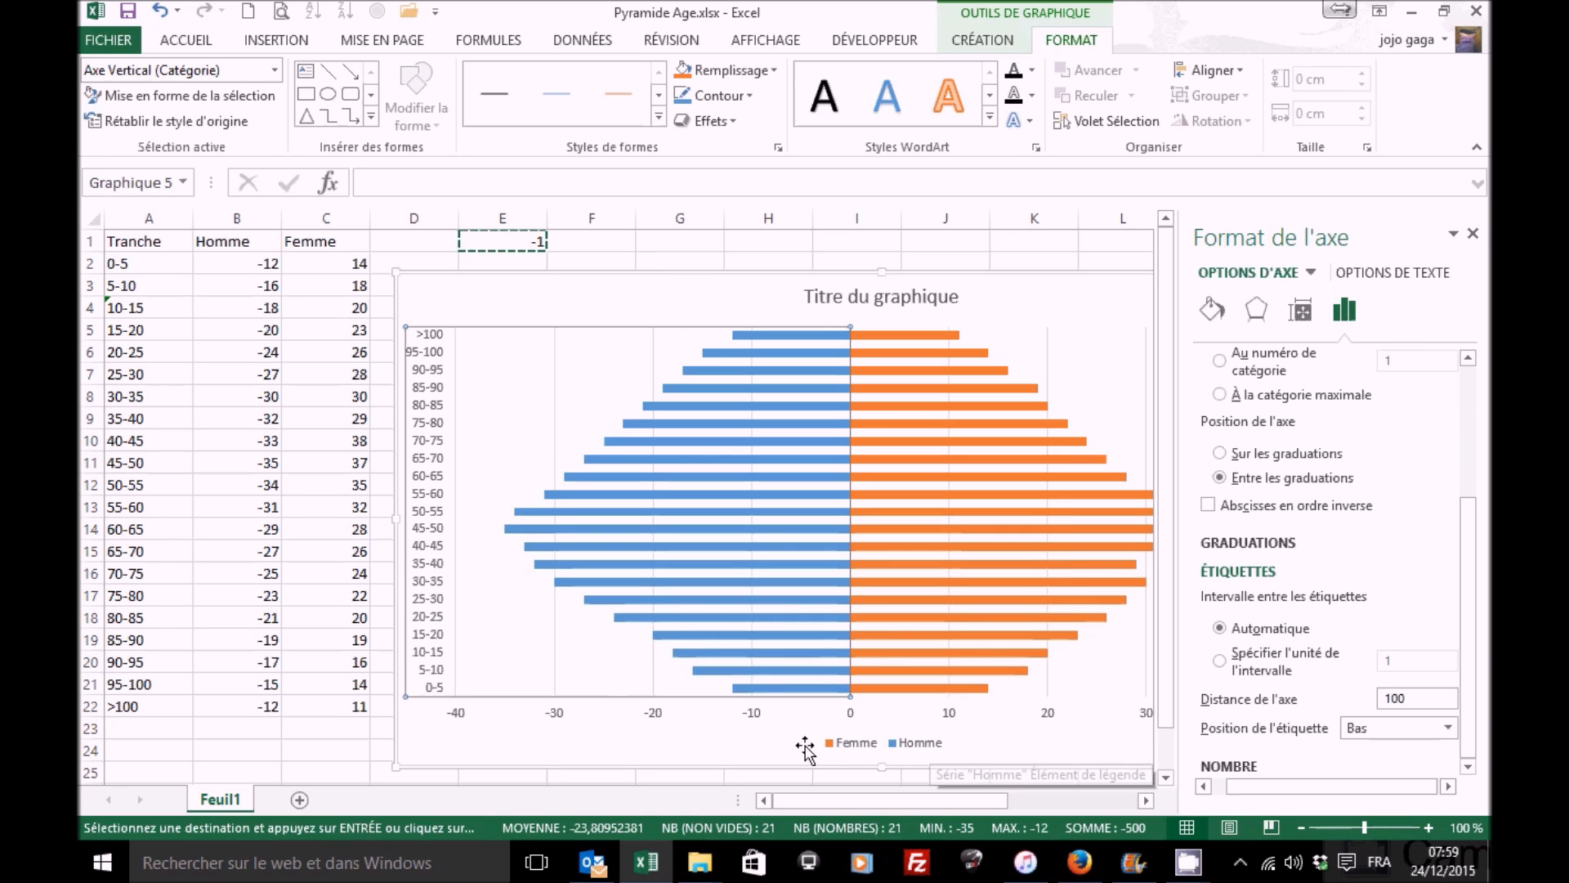
pyautogui.click(934, 635)
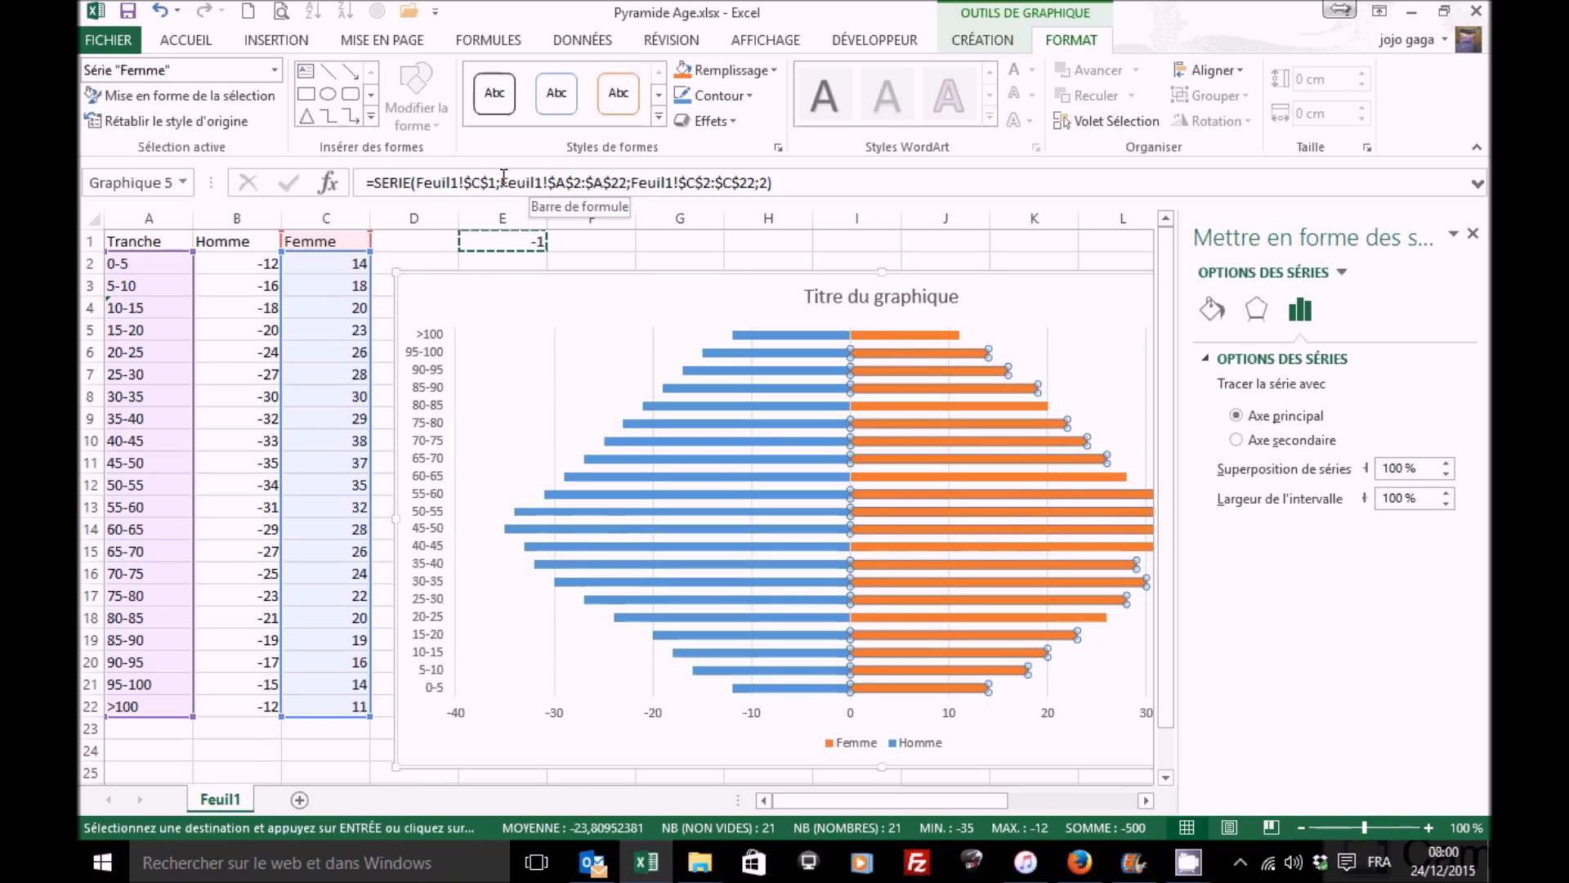
pyautogui.click(762, 183)
pyautogui.doubleClick(763, 182)
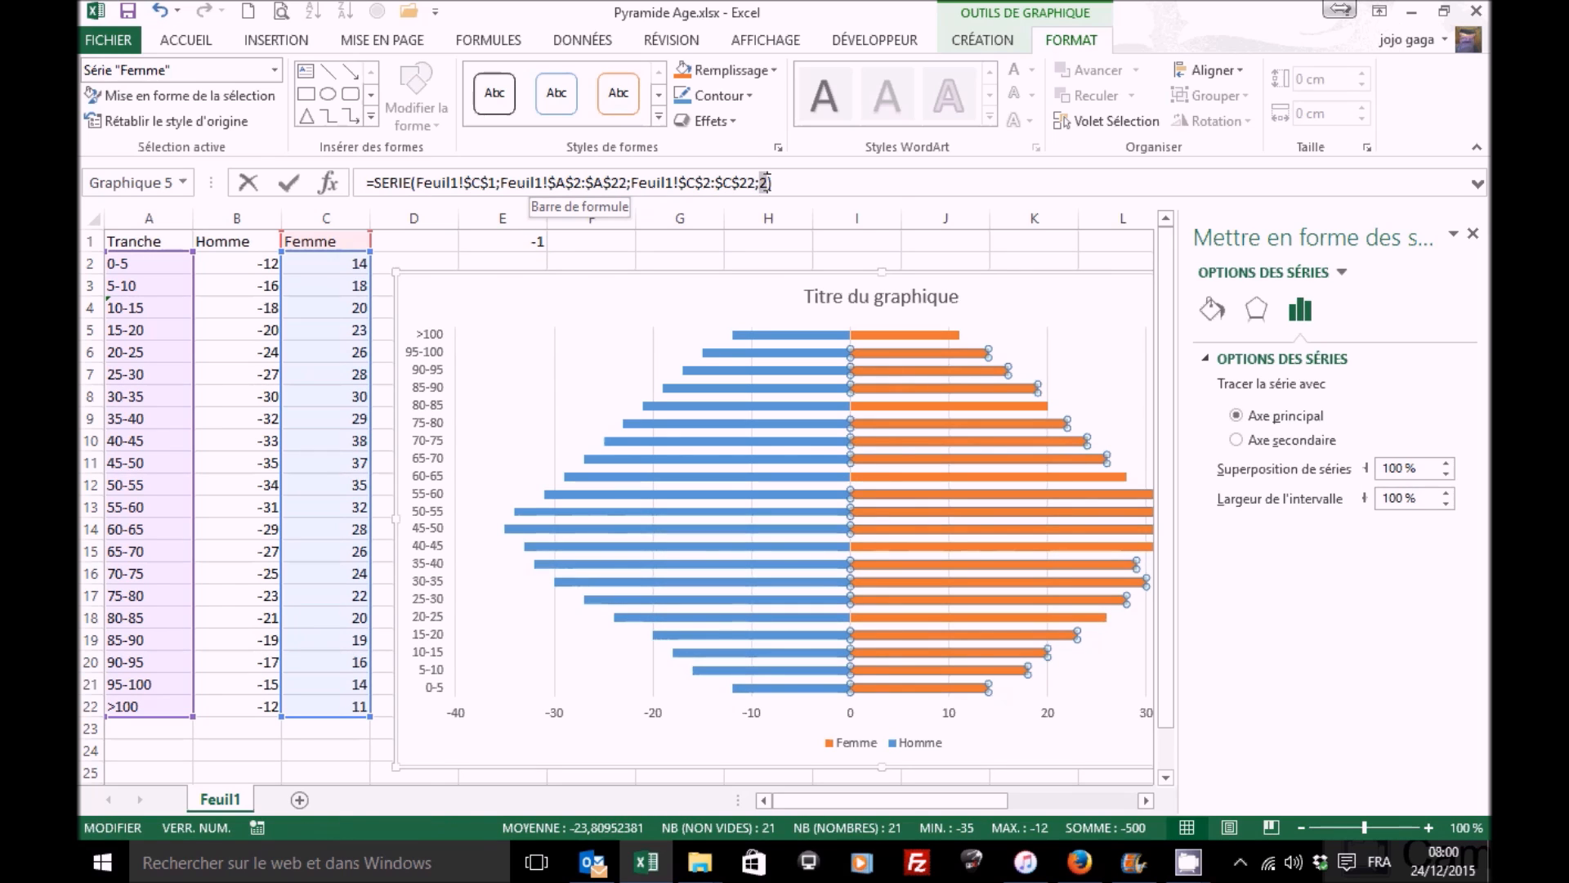
pyautogui.write('2')
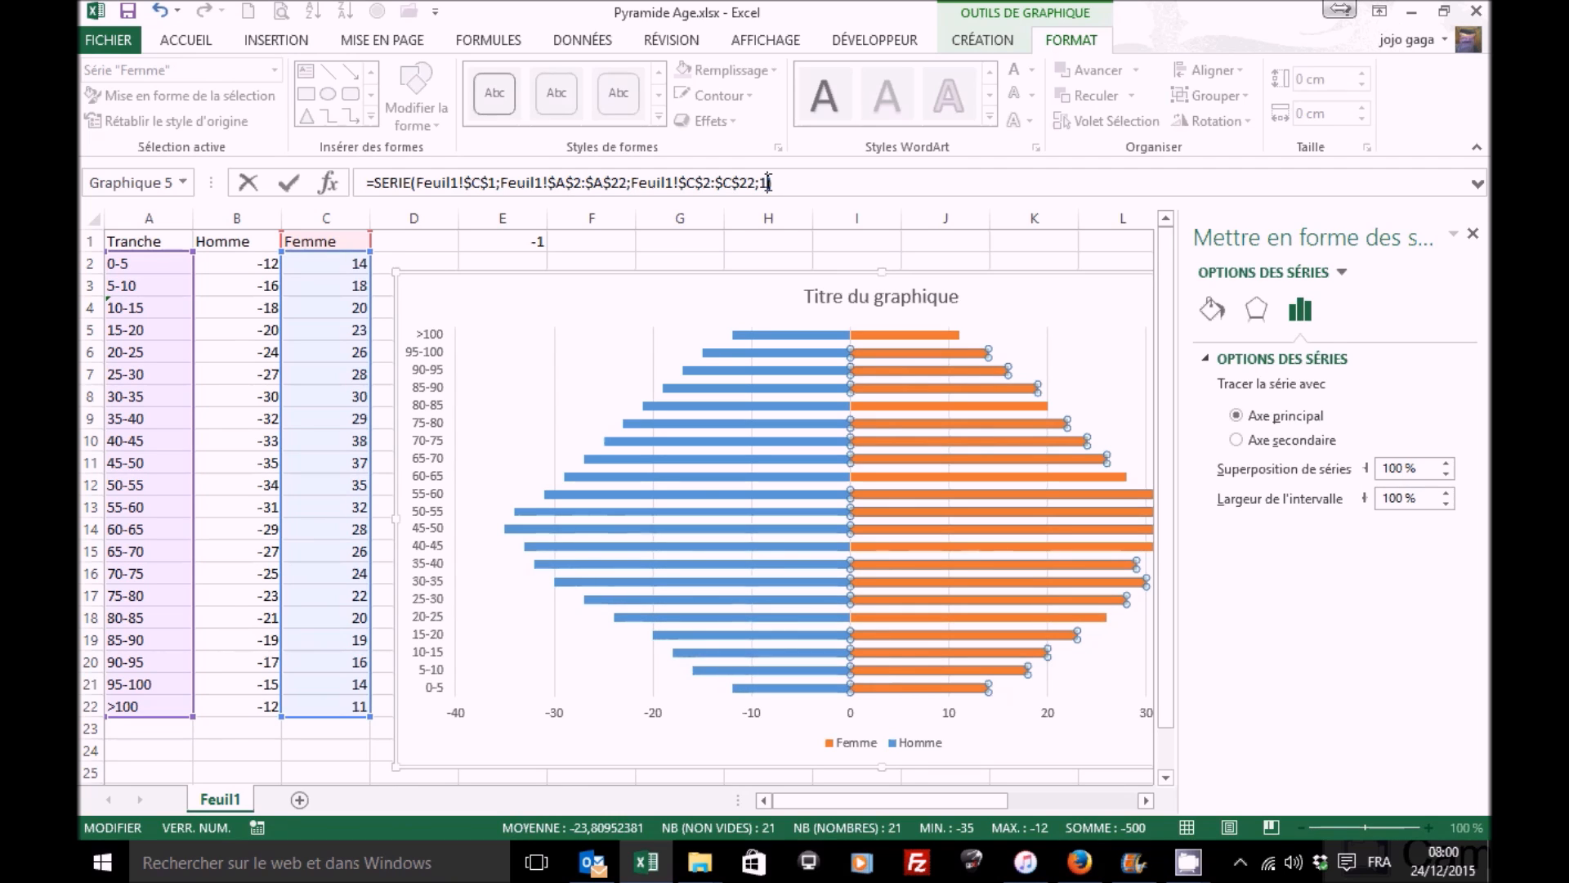
pyautogui.press('Return')
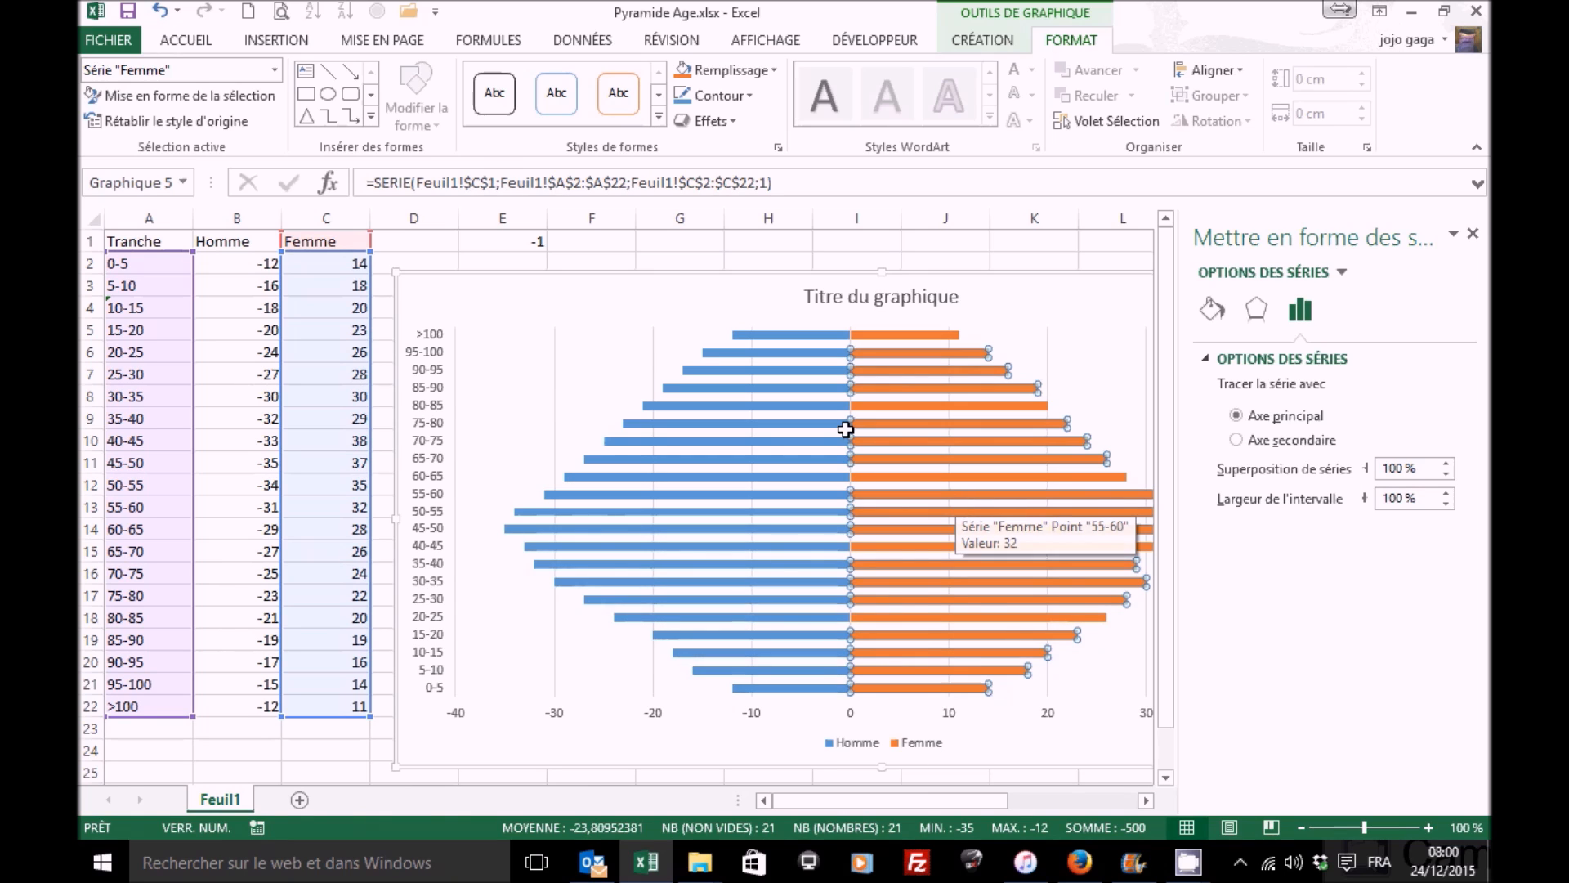
# Step: Clear the helper value from cell E1
pyautogui.click(523, 242)
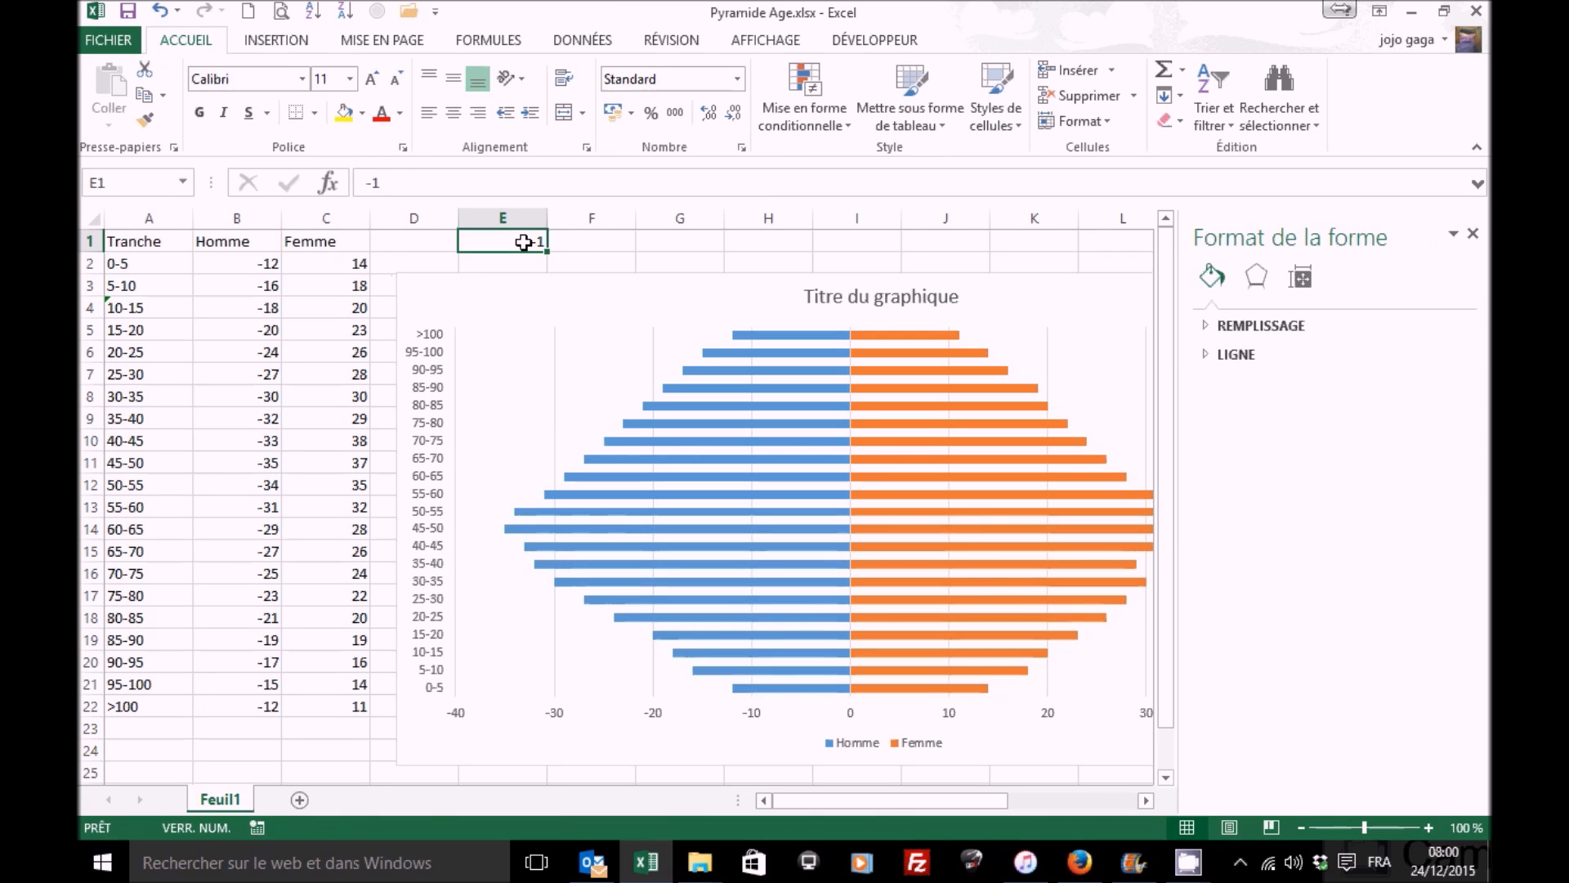
pyautogui.press('Delete')
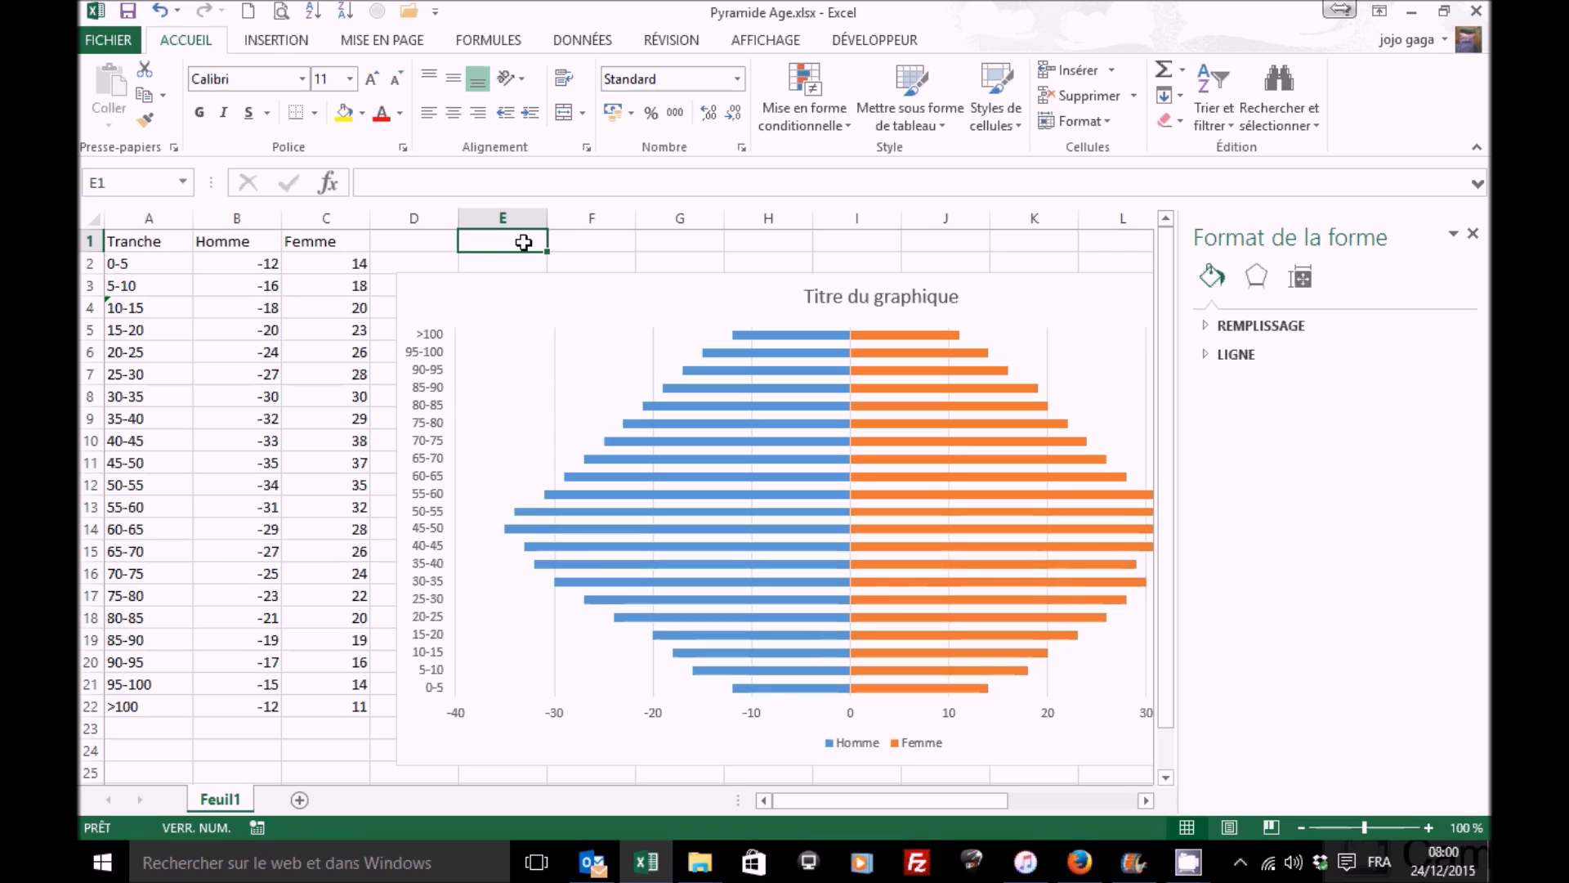